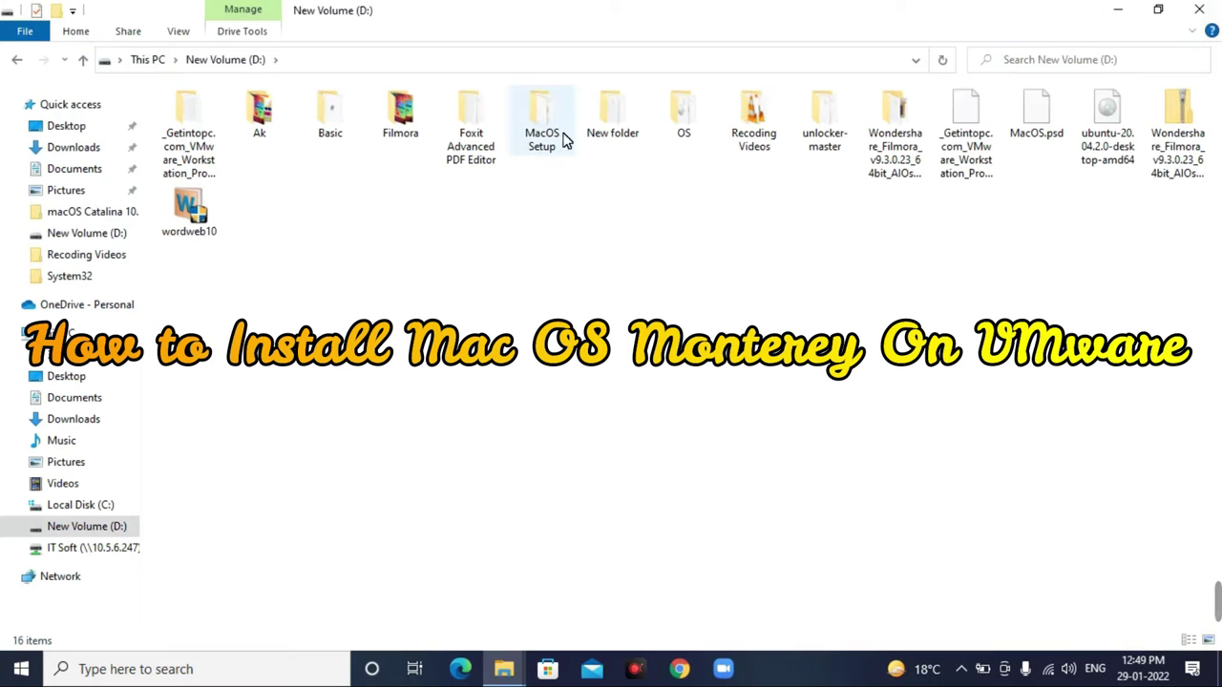
Step: Run the VMware Player 16.2.2 installer from the MacOS Setup folder, accept the license agreement and complete the installation
{"action": "double_click", "coordinate": [558, 130]}
{"action": "double_click", "coordinate": [302, 213]}
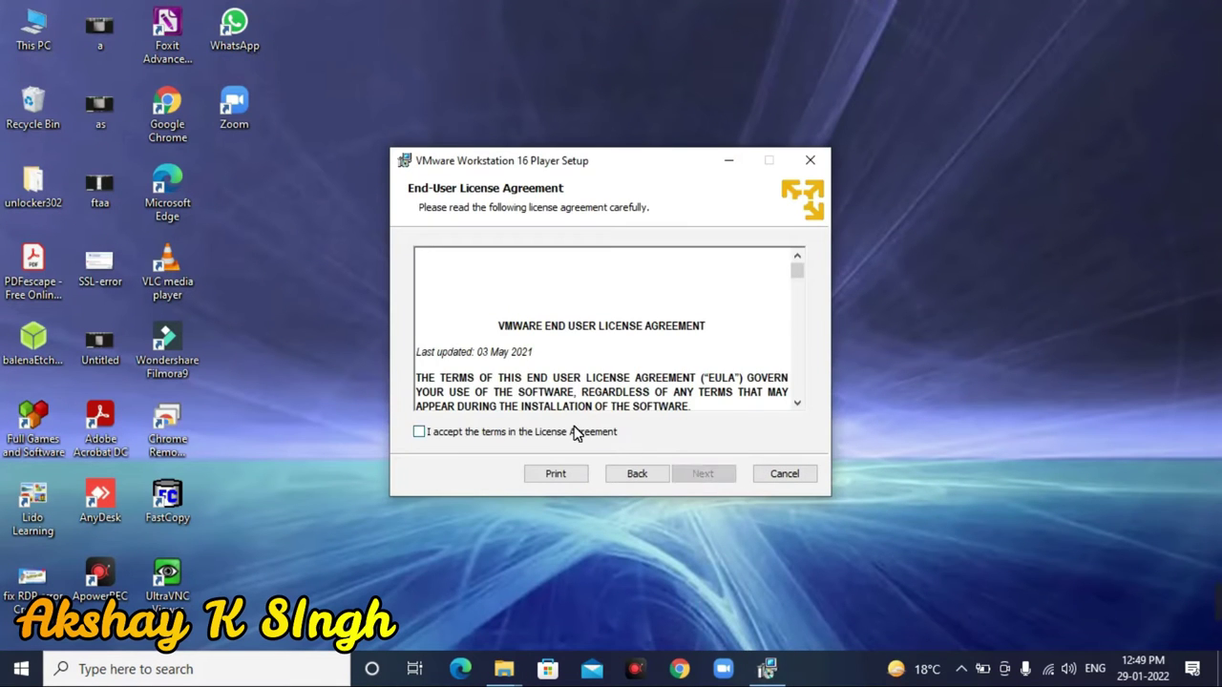
{"action": "left_click", "coordinate": [576, 432]}
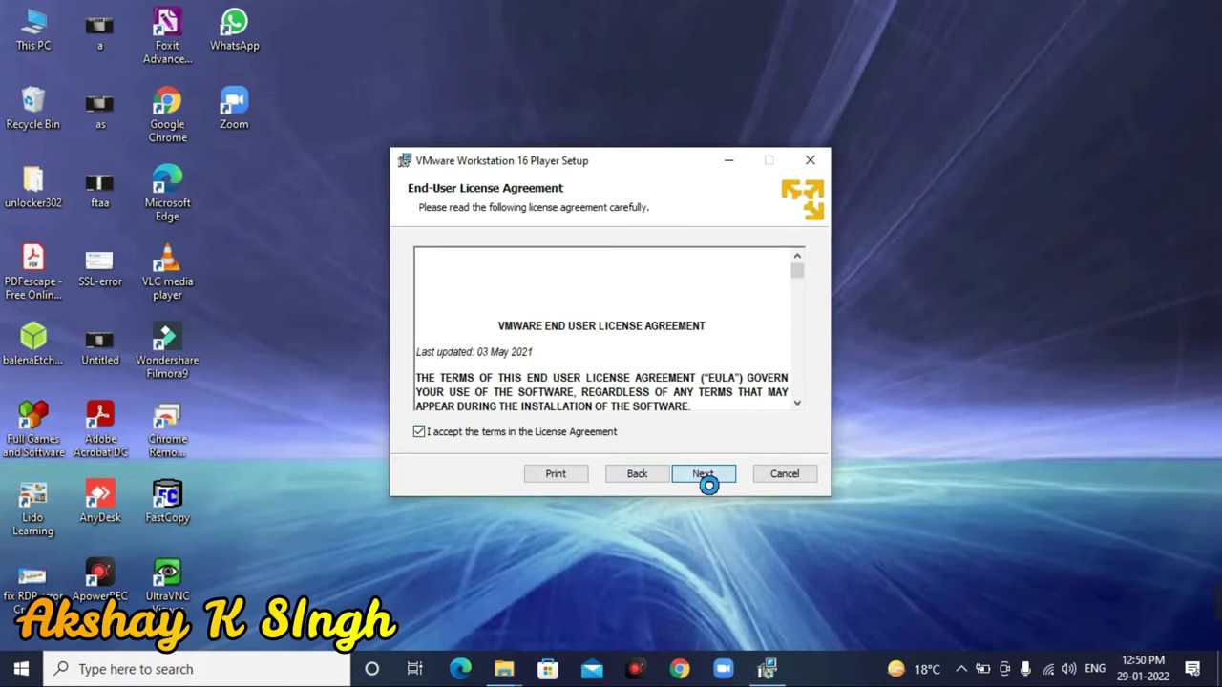
{"action": "left_click", "coordinate": [702, 474]}
{"action": "left_click", "coordinate": [703, 474]}
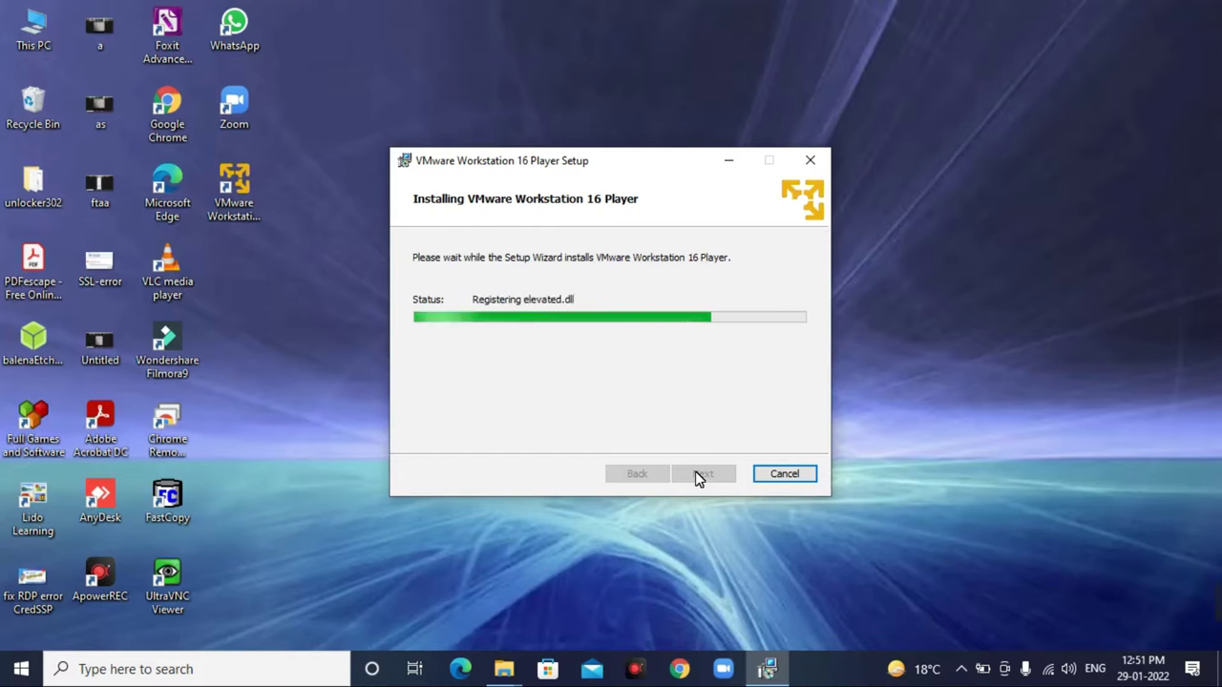
{"action": "left_click", "coordinate": [802, 482]}
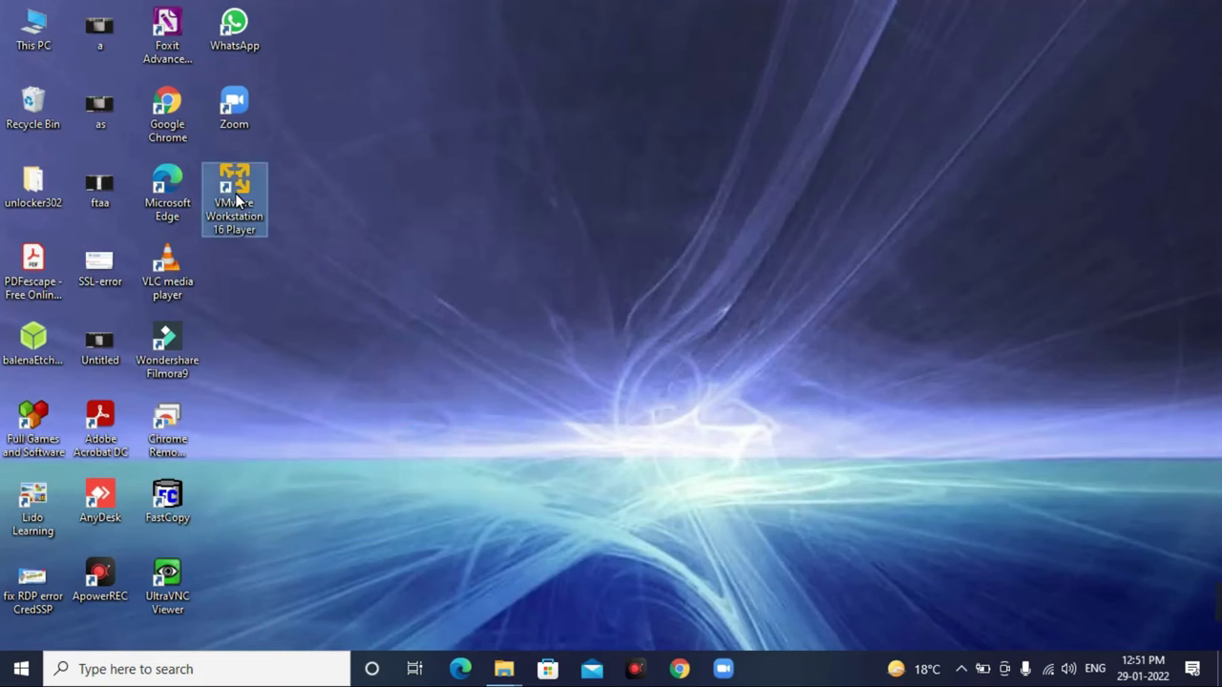
{"action": "double_click", "coordinate": [237, 200]}
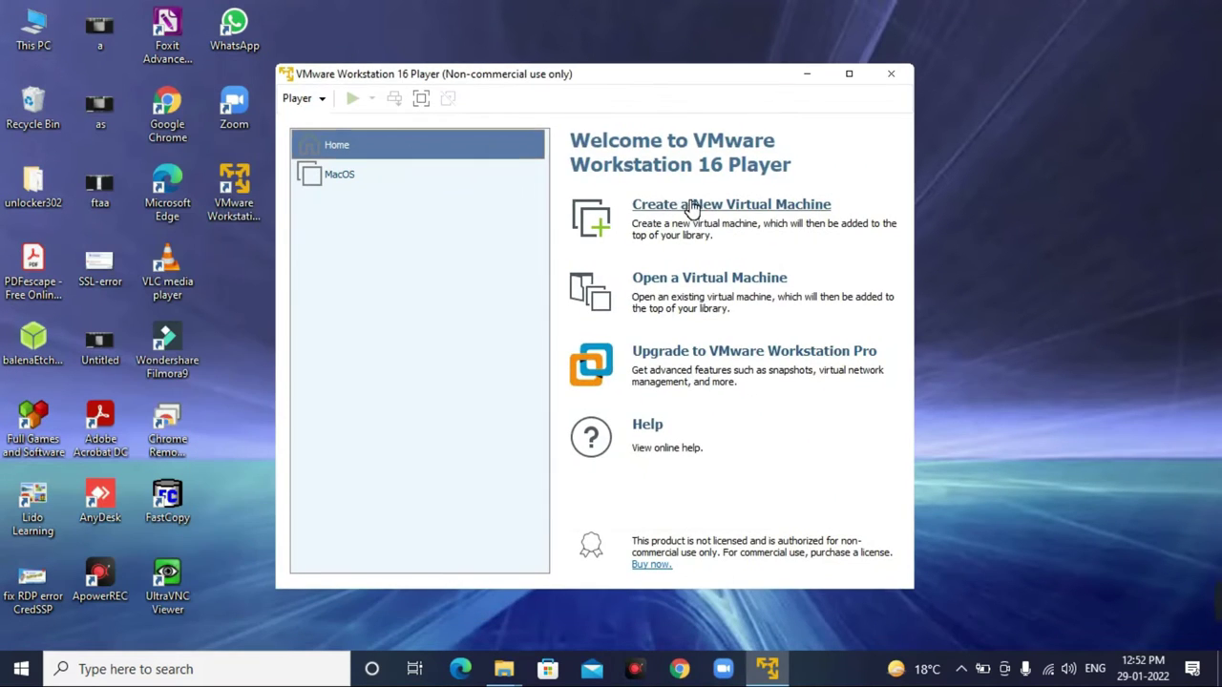
{"action": "left_click", "coordinate": [691, 206]}
{"action": "left_click", "coordinate": [744, 501]}
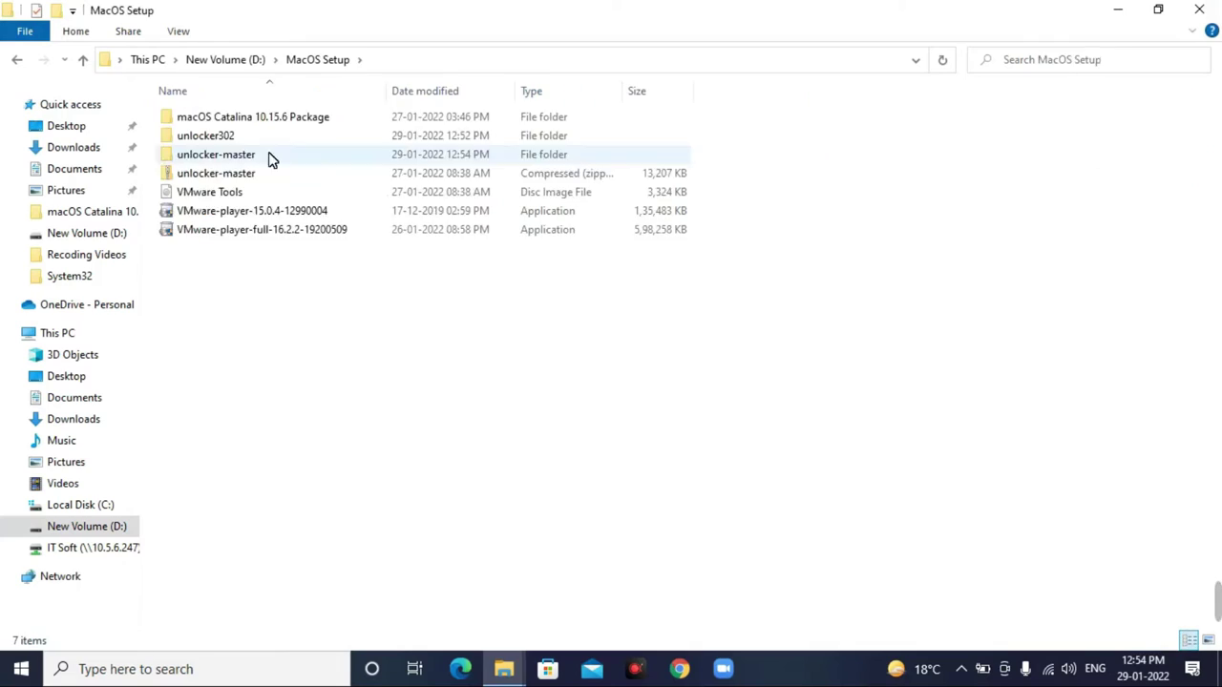
Step: Open the unlocker-master folder inside MacOS Setup and run its unlocker install script
{"action": "double_click", "coordinate": [267, 159]}
{"action": "left_click", "coordinate": [220, 420]}
{"action": "right_click", "coordinate": [222, 423]}
{"action": "left_click", "coordinate": [306, 95]}
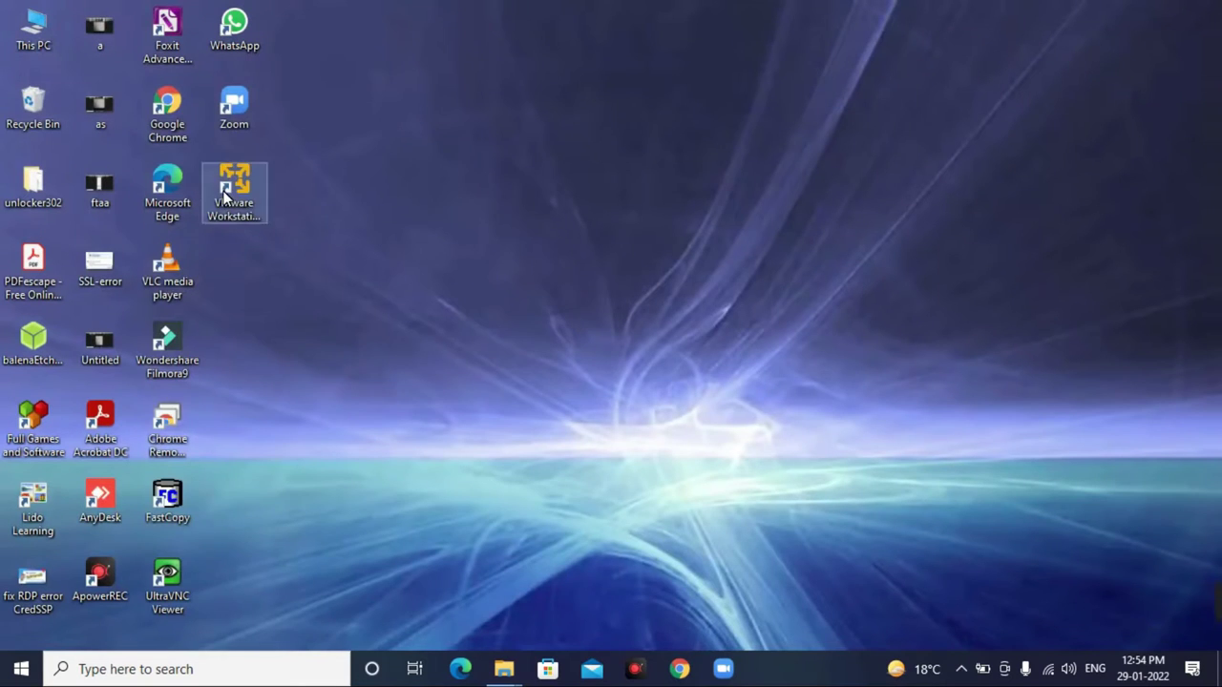
Step: Start a new virtual machine in VMware Workstation 16 Player with Apple Mac OS X as guest system and macOS 12 as version
{"action": "double_click", "coordinate": [226, 195]}
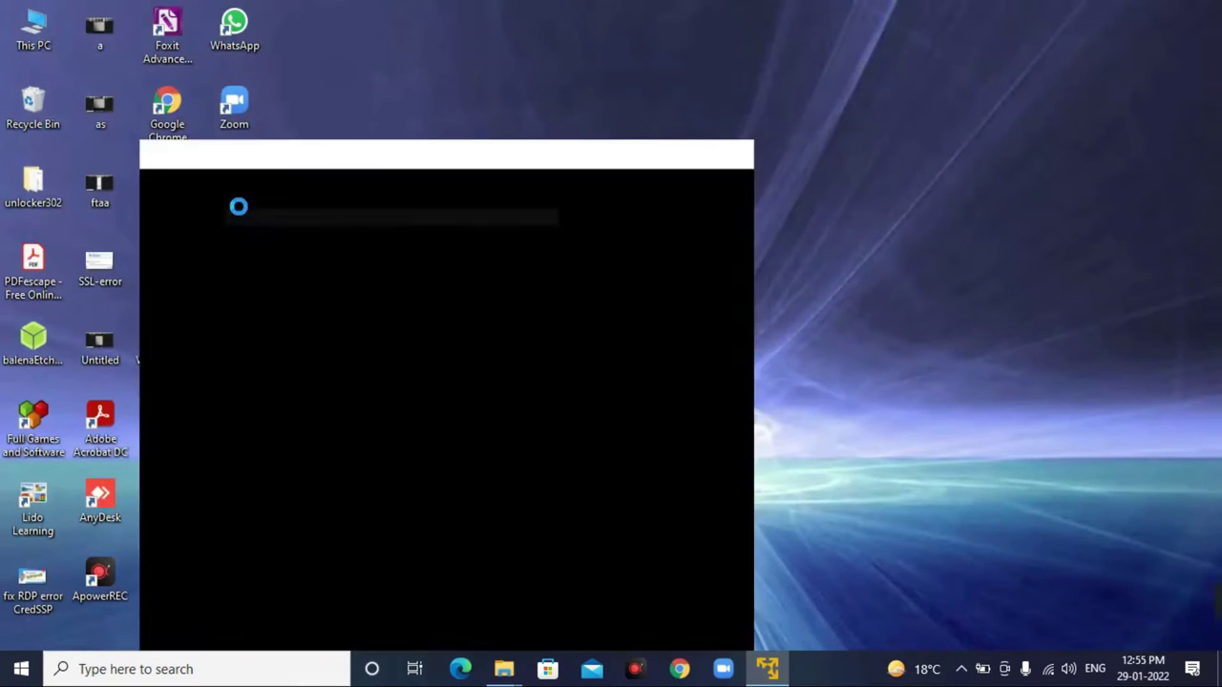
{"action": "left_click", "coordinate": [675, 204]}
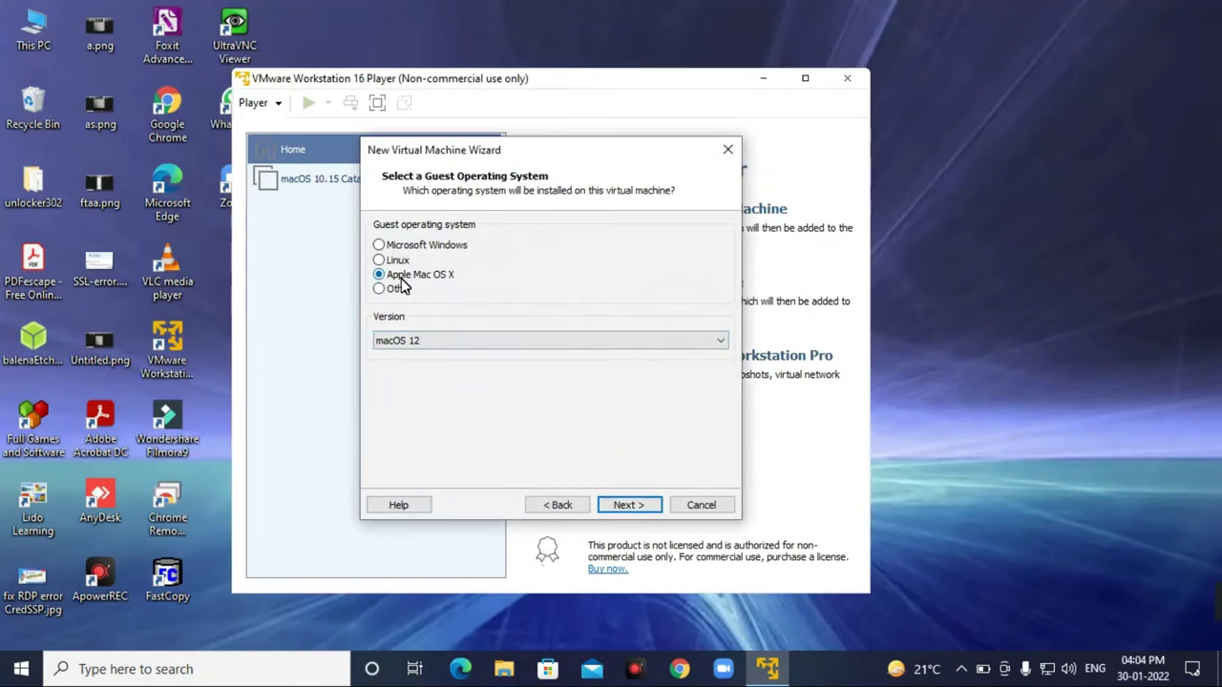
{"action": "left_click", "coordinate": [472, 344]}
{"action": "left_click", "coordinate": [462, 370]}
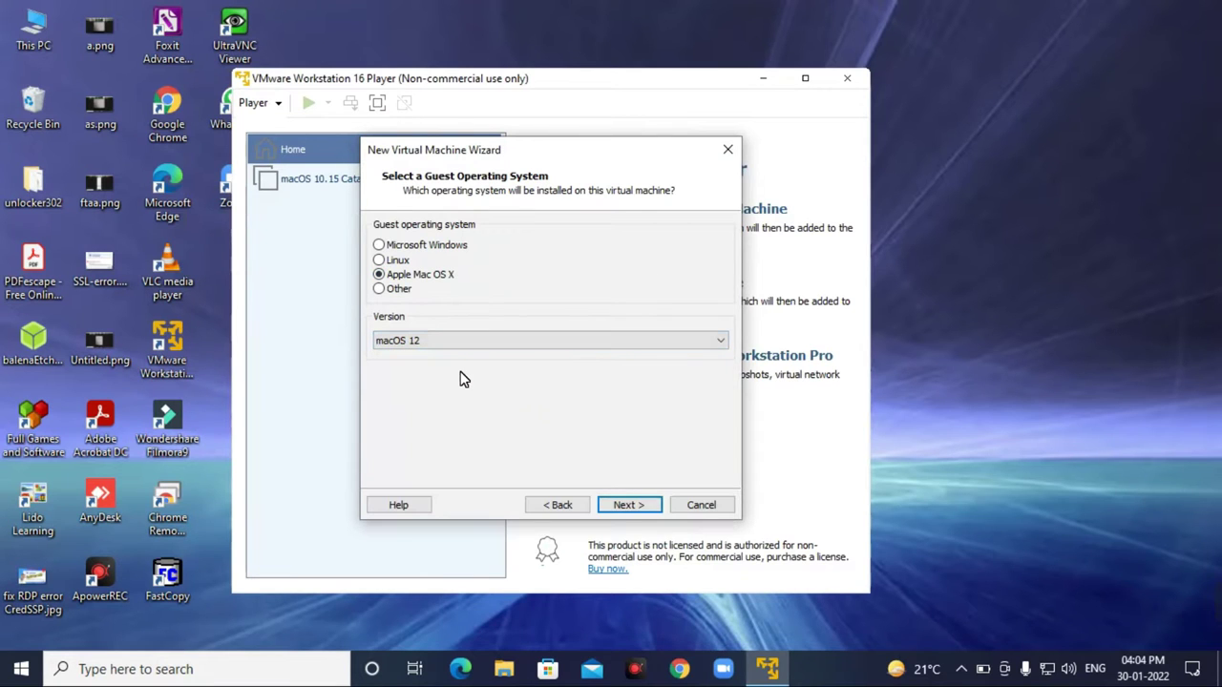
{"action": "left_click", "coordinate": [637, 513]}
Step: Browse for the virtual machine's location and select the VM folder on New Volume (D:)
{"action": "left_click", "coordinate": [701, 305]}
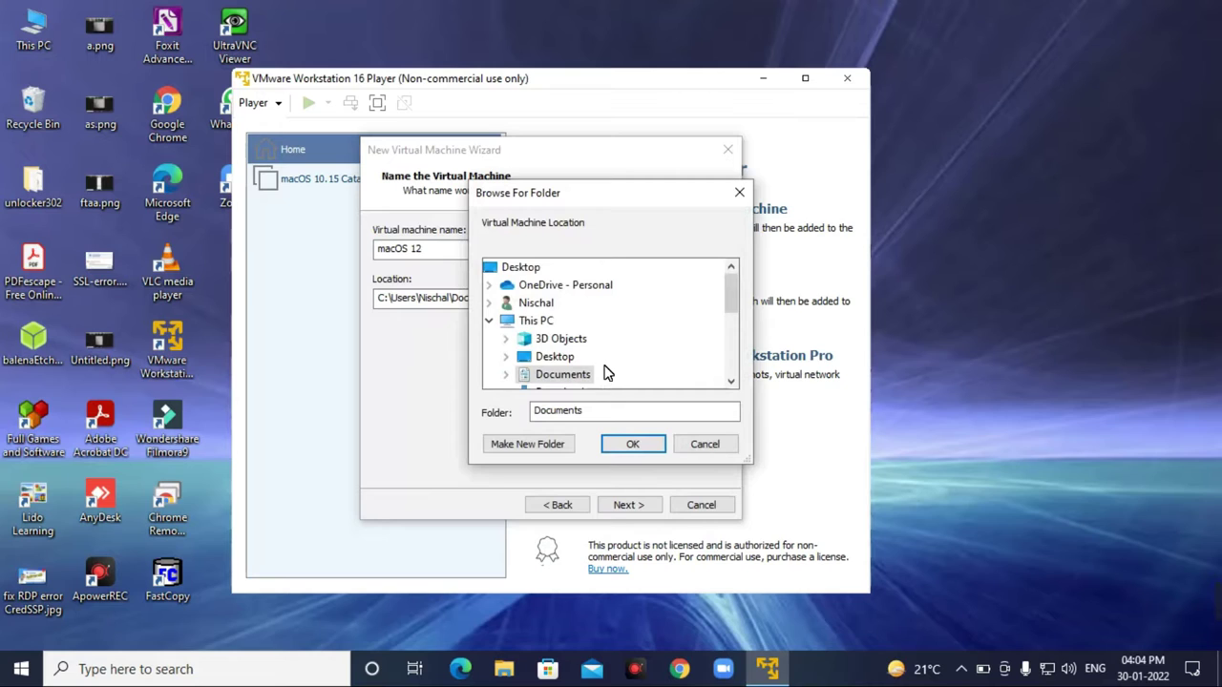
{"action": "scroll", "coordinate": [607, 373], "scroll_direction": "down", "scroll_amount": 4}
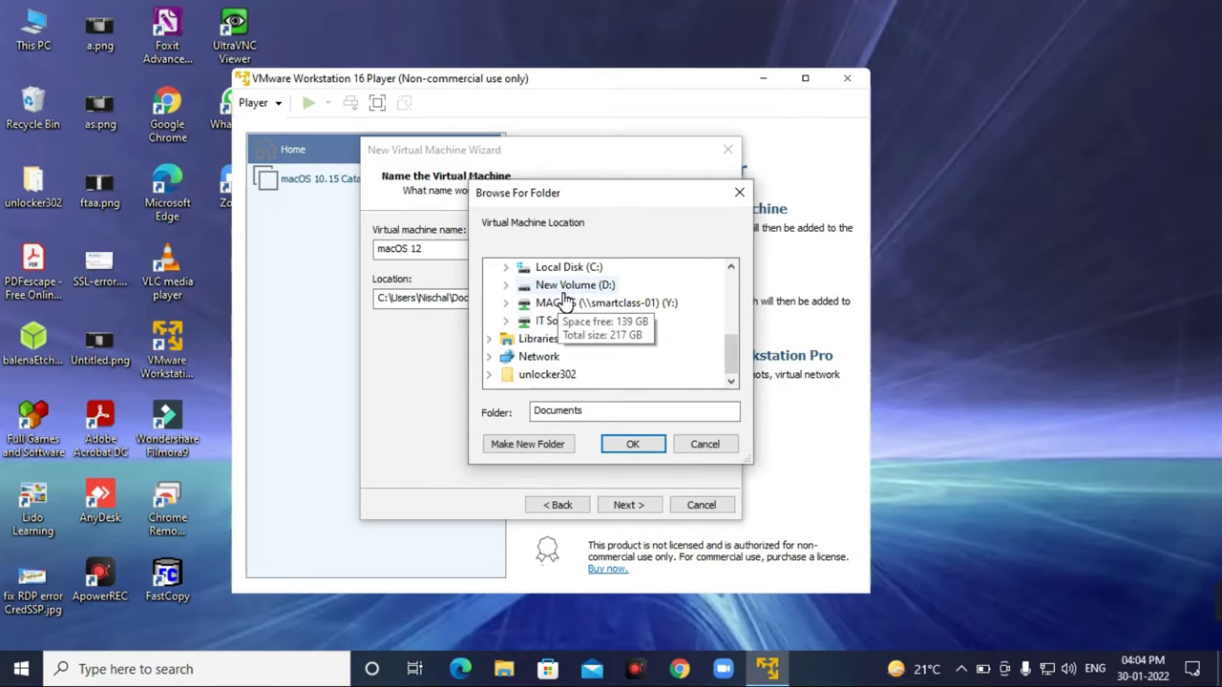
{"action": "scroll", "coordinate": [567, 299], "scroll_direction": "up", "scroll_amount": 1}
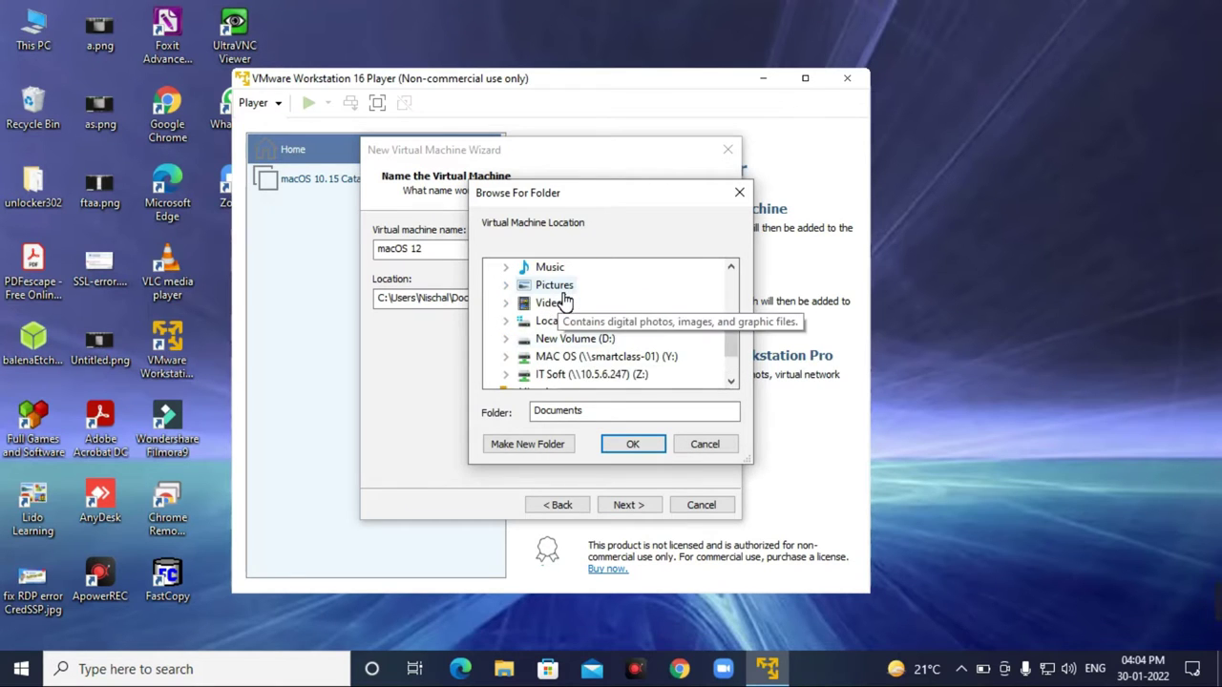
{"action": "double_click", "coordinate": [575, 339]}
{"action": "scroll", "coordinate": [636, 321], "scroll_direction": "down", "scroll_amount": 5}
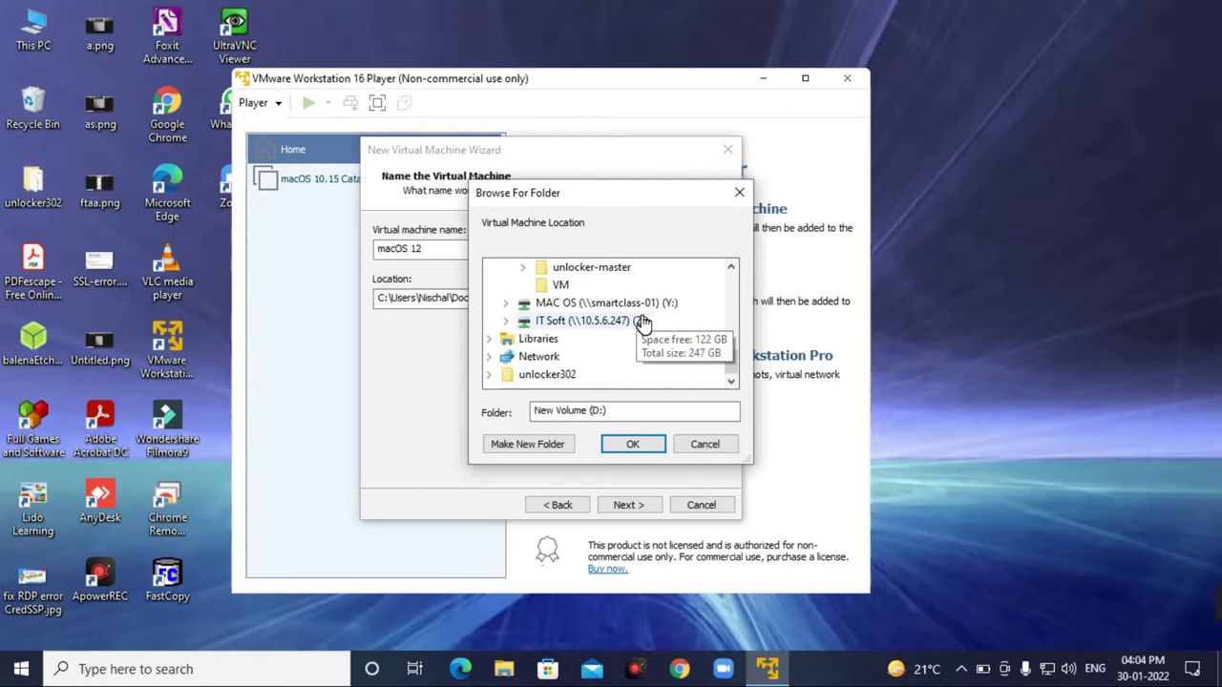
{"action": "left_click", "coordinate": [568, 284]}
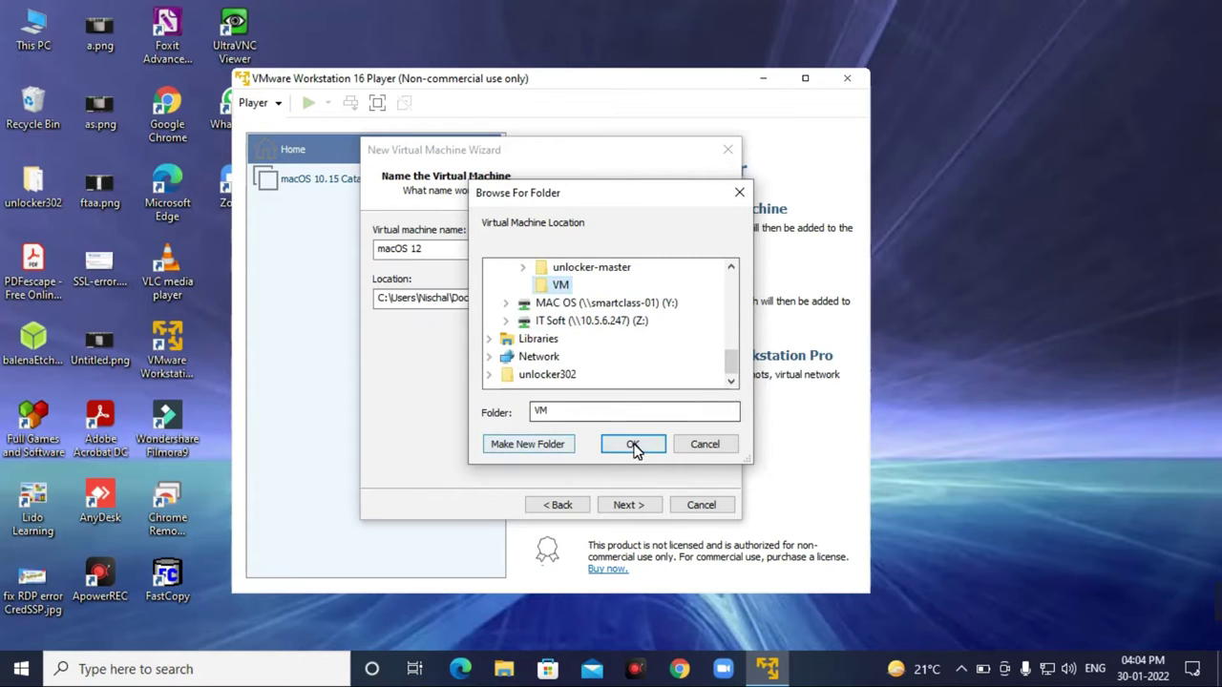
Step: Create a subfolder named "Macos monteery" in the VM folder and use it as the virtual machine's location
{"action": "left_click", "coordinate": [528, 445]}
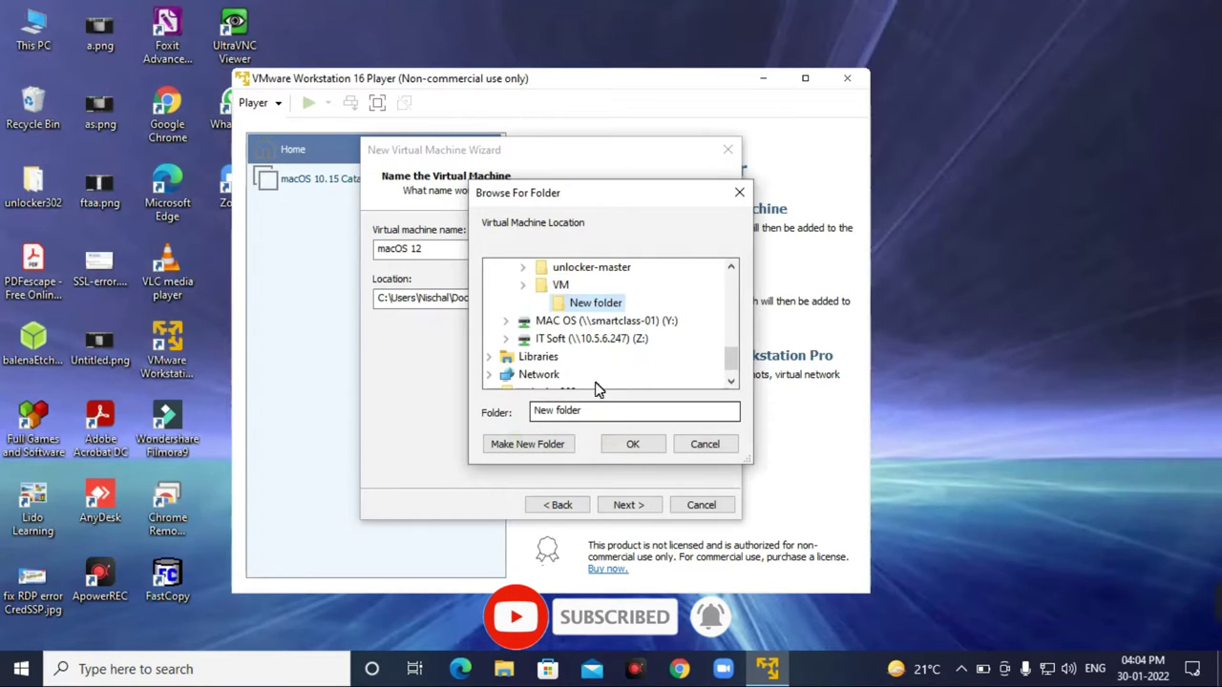
{"action": "right_click", "coordinate": [591, 307]}
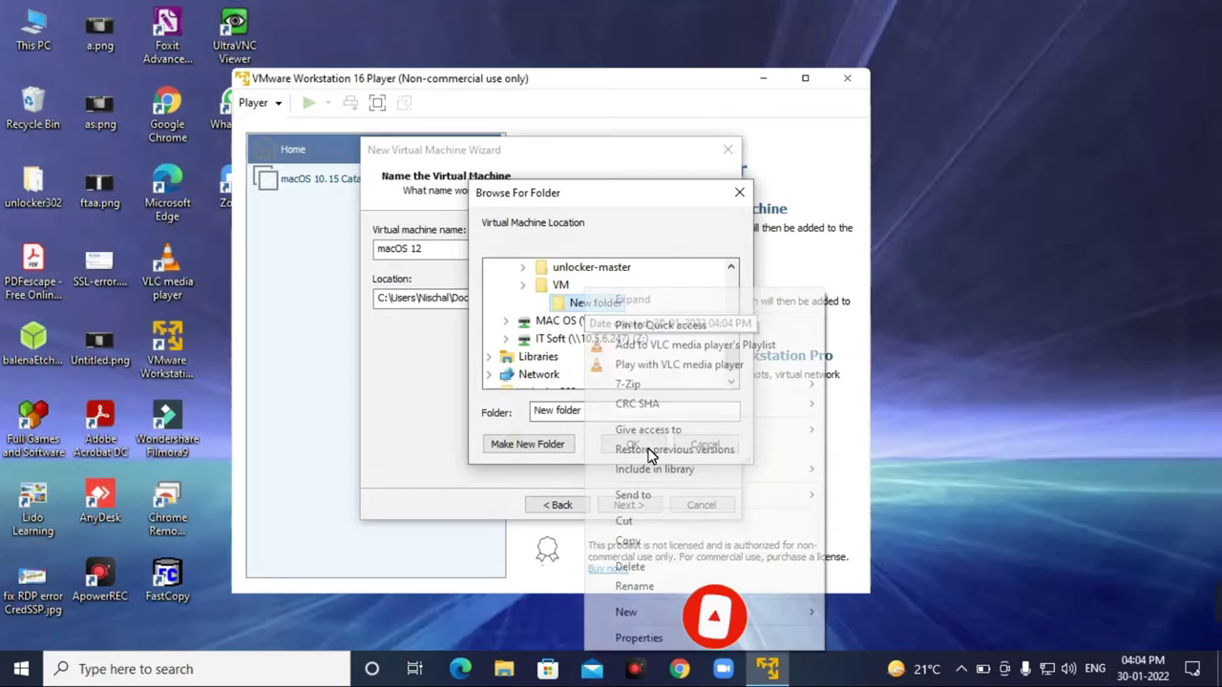
{"action": "left_click", "coordinate": [641, 589]}
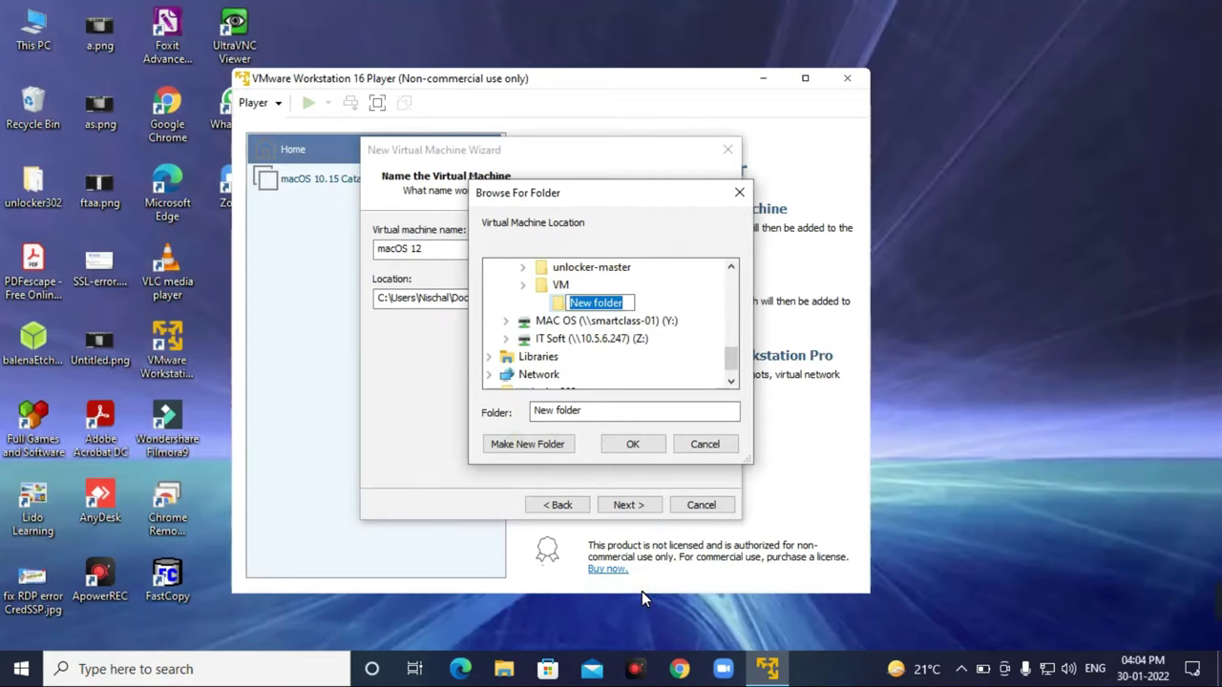
{"action": "type", "text": "Macos"}
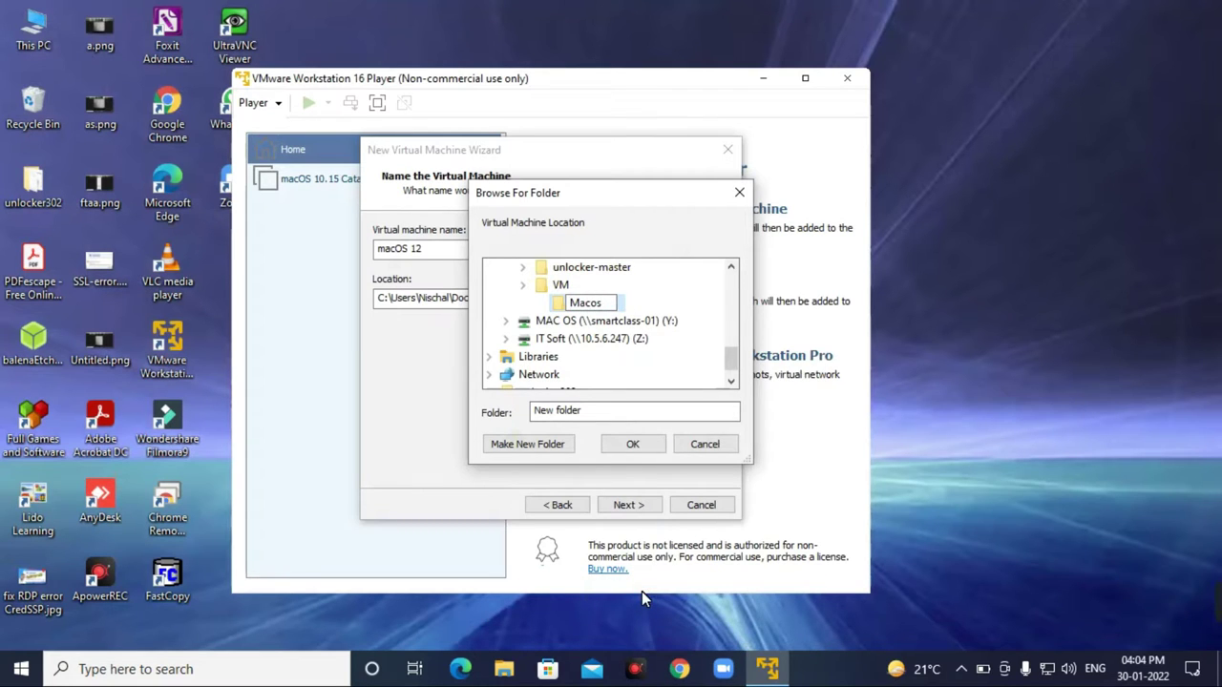
{"action": "type", "text": " machines"}
{"action": "left_click", "coordinate": [563, 304]}
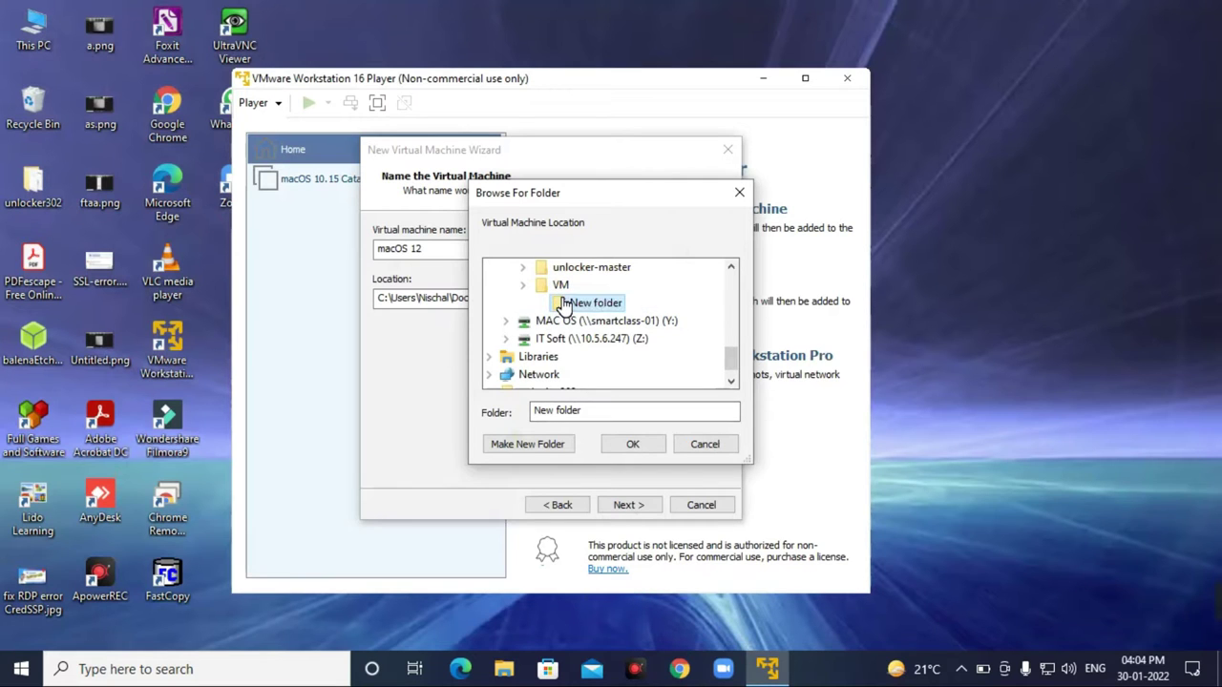
{"action": "left_click", "coordinate": [628, 445]}
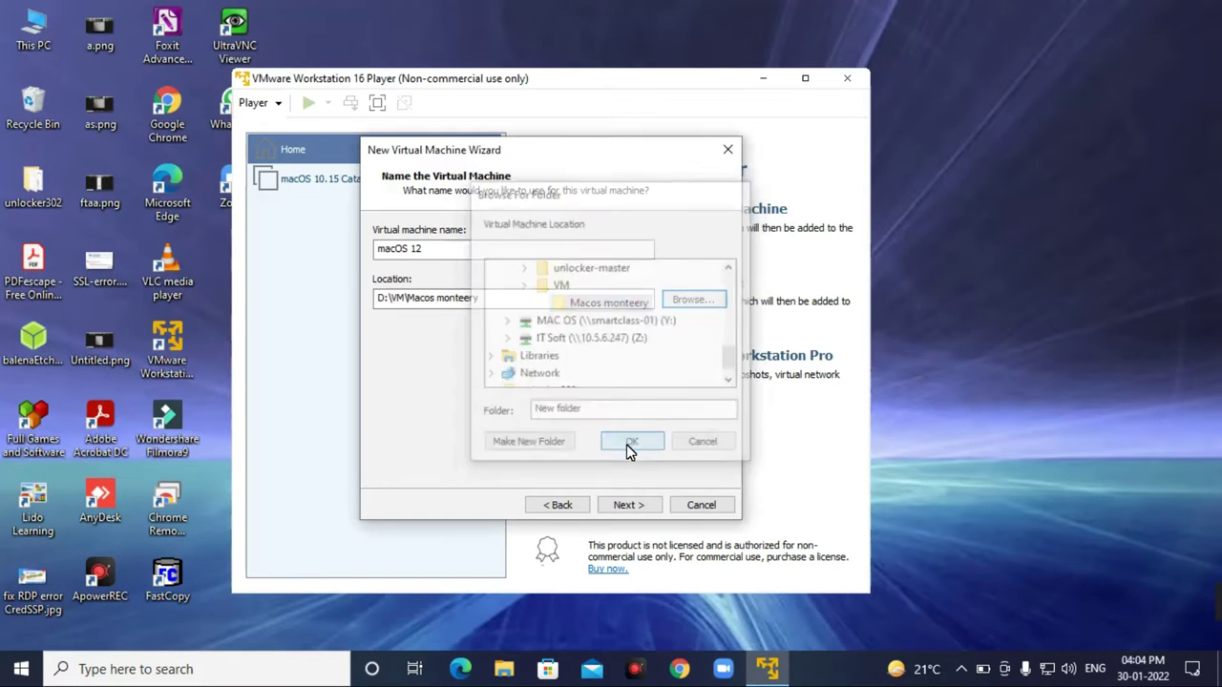
Step: Name the virtual machine "macOS 12 Monterey" and continue to the disk capacity settings
{"action": "left_click", "coordinate": [461, 254]}
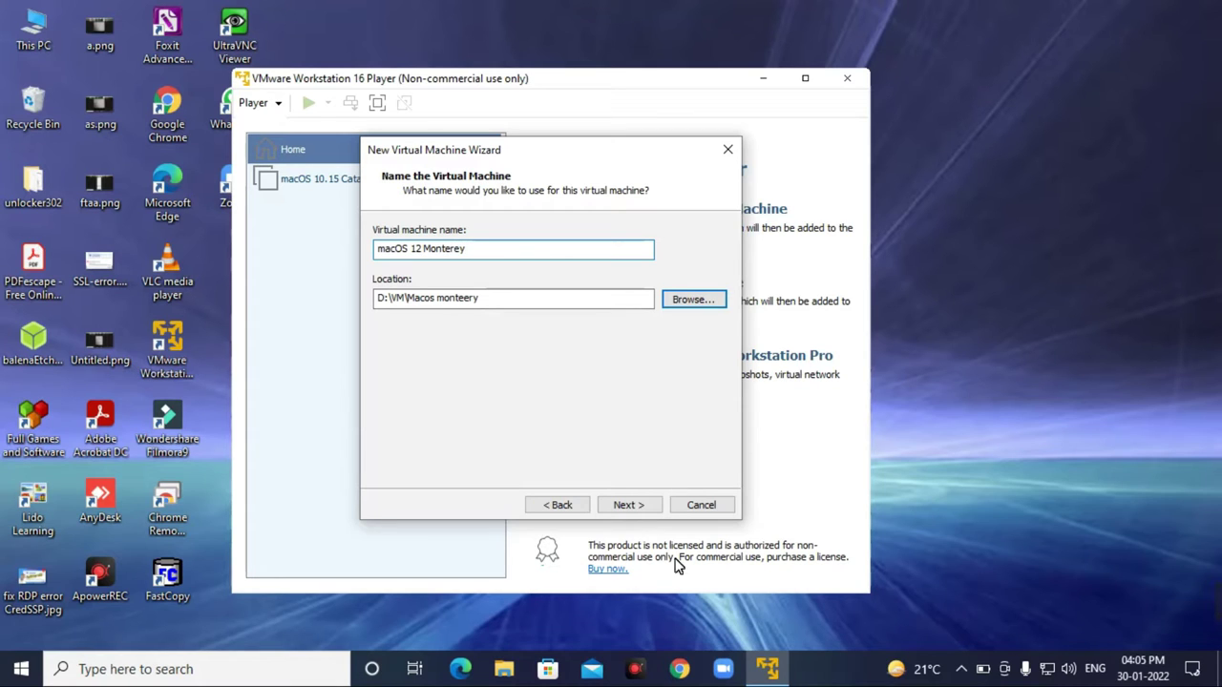
{"action": "left_click_drag", "start_coordinate": [469, 298], "coordinate": [482, 304]}
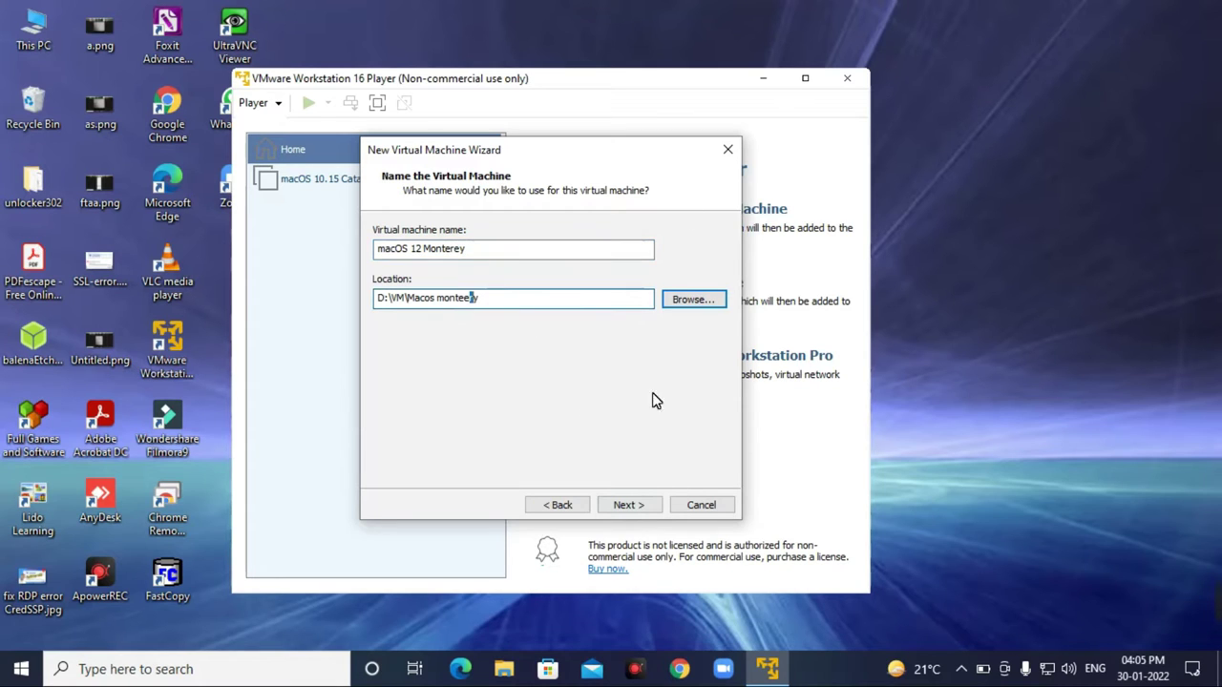
{"action": "left_click", "coordinate": [644, 506]}
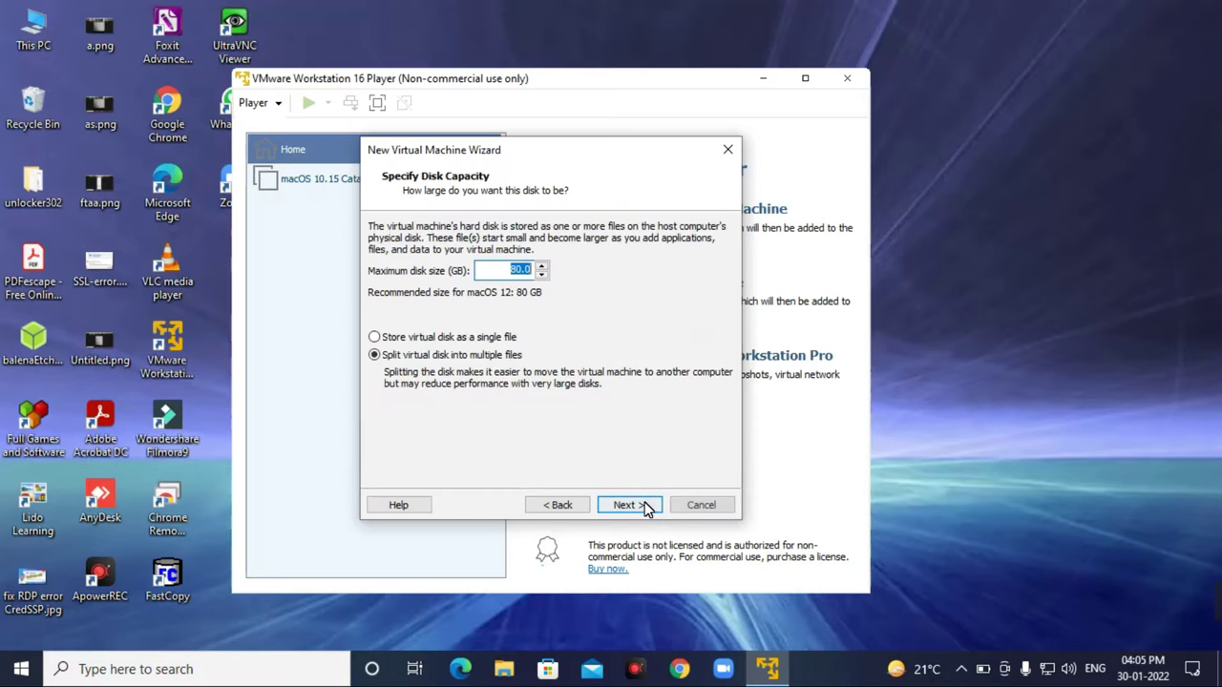
Step: Set the maximum disk size to 200 GB and store the virtual disk as a single file
{"action": "double_click", "coordinate": [514, 271]}
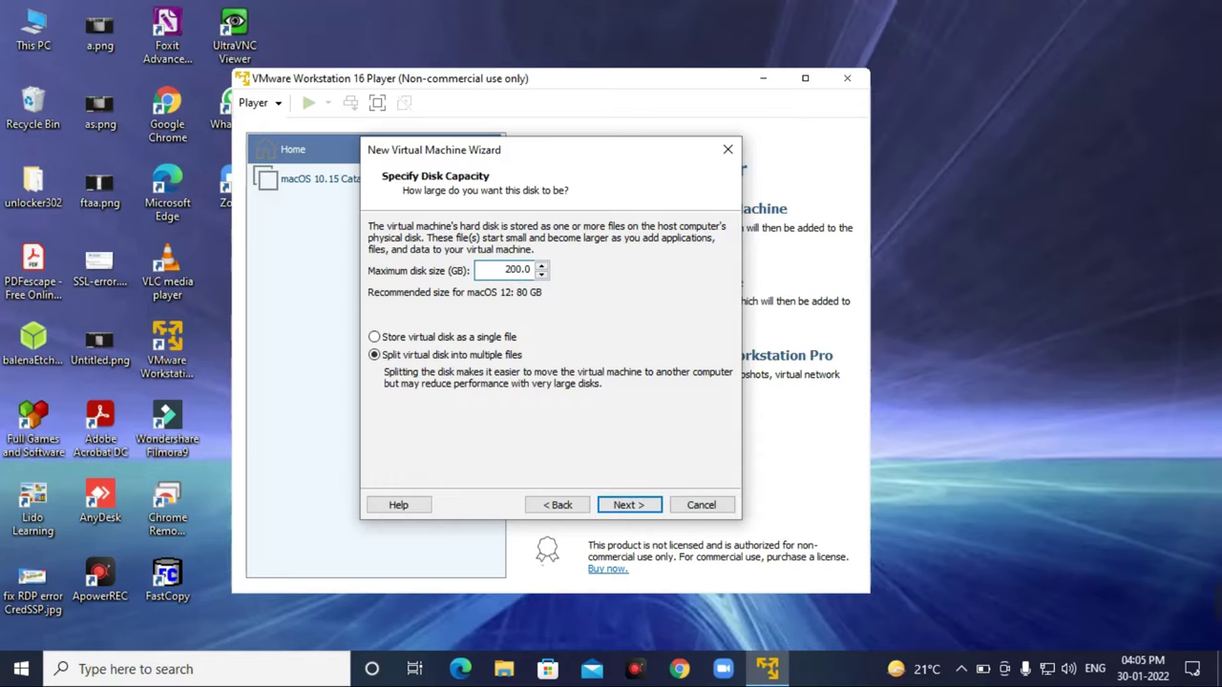
{"action": "left_click", "coordinate": [420, 337]}
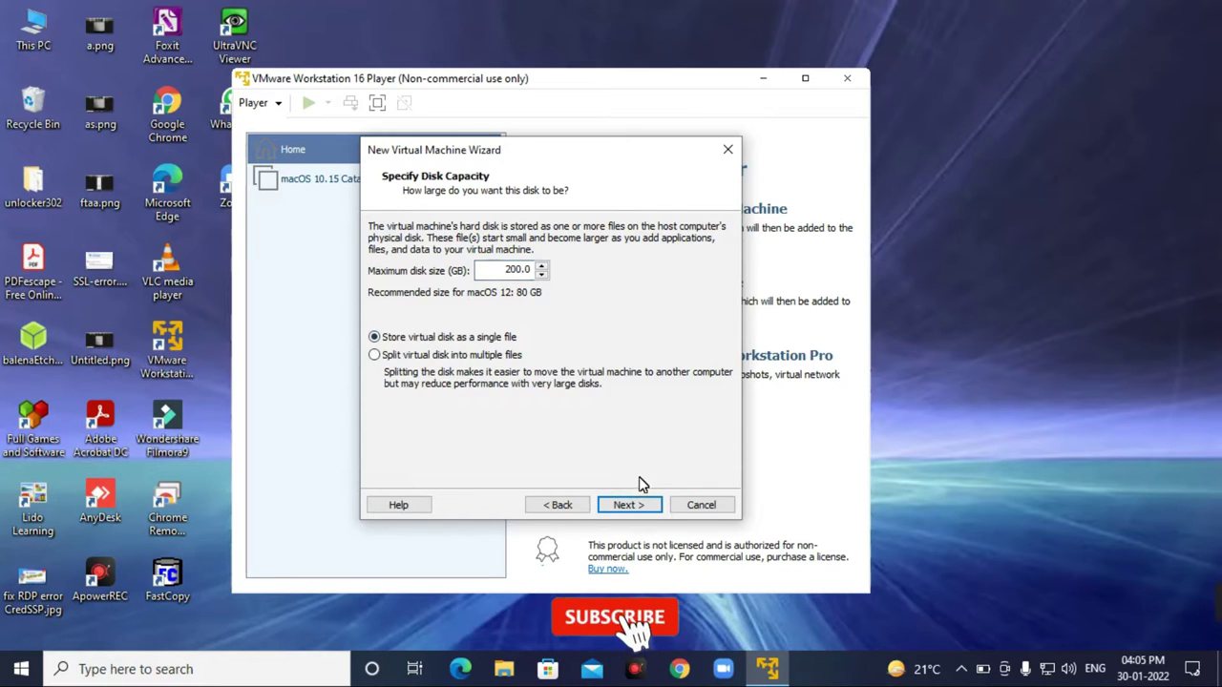
{"action": "left_click", "coordinate": [646, 513]}
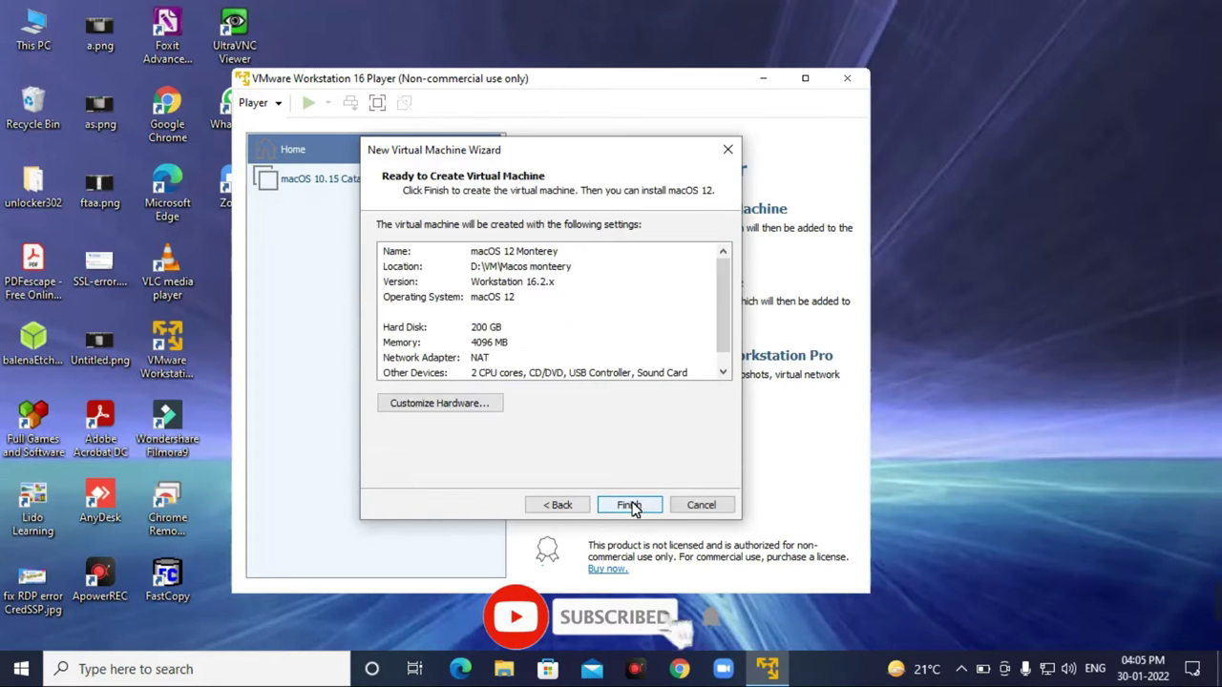
Step: Customize the virtual machine's hardware by setting its memory to 8192 MB
{"action": "left_click", "coordinate": [437, 409]}
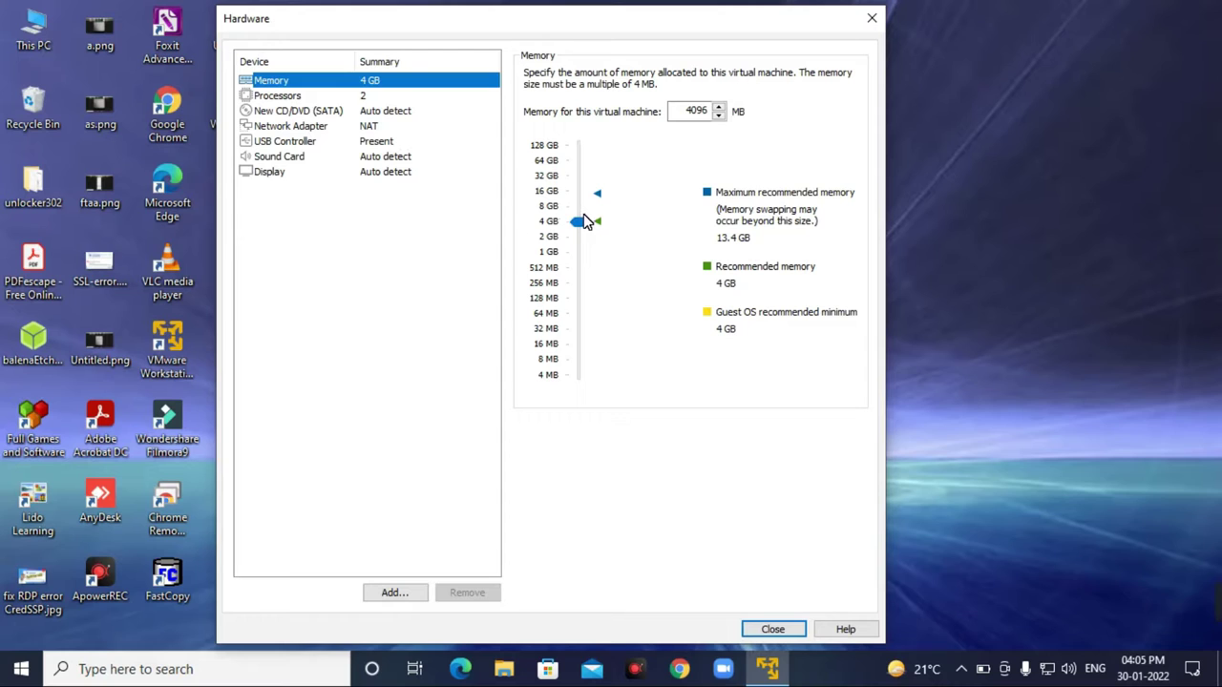
{"action": "left_click_drag", "start_coordinate": [580, 221], "coordinate": [582, 207]}
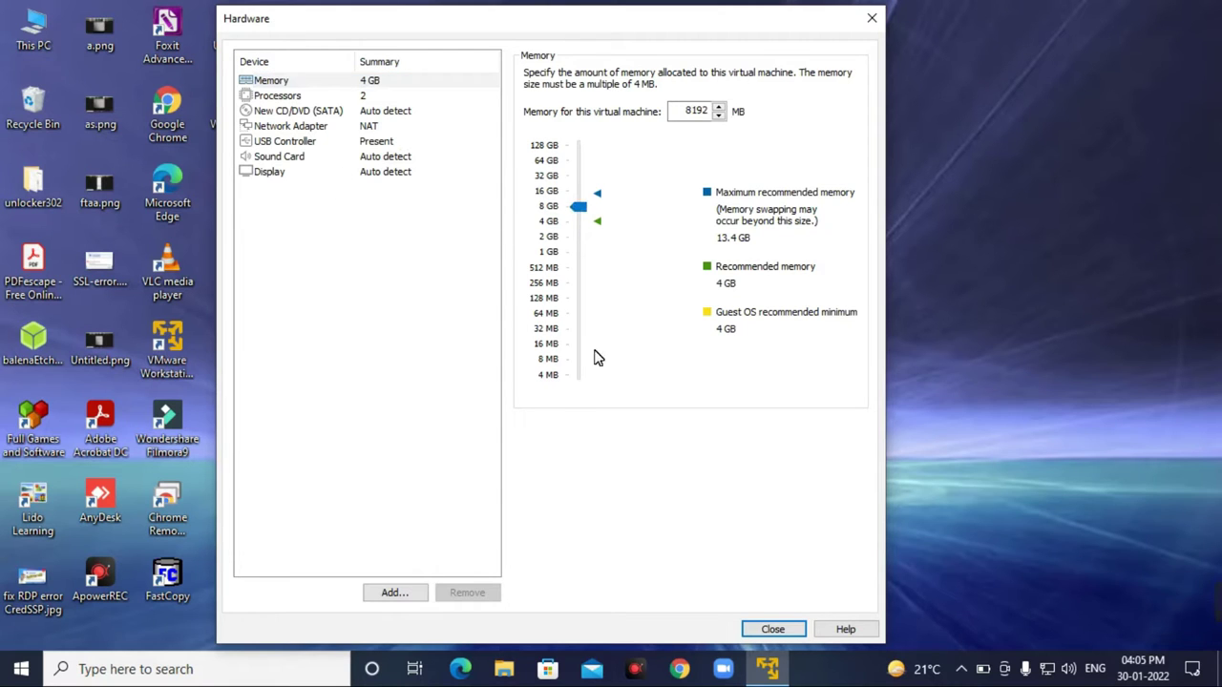
Step: Attach the ISO image "macOS 12- 21A5248(Monterey)p.iso" from D:\MacOS\macOS Monterey to the virtual CD/DVD drive
{"action": "left_click", "coordinate": [272, 113]}
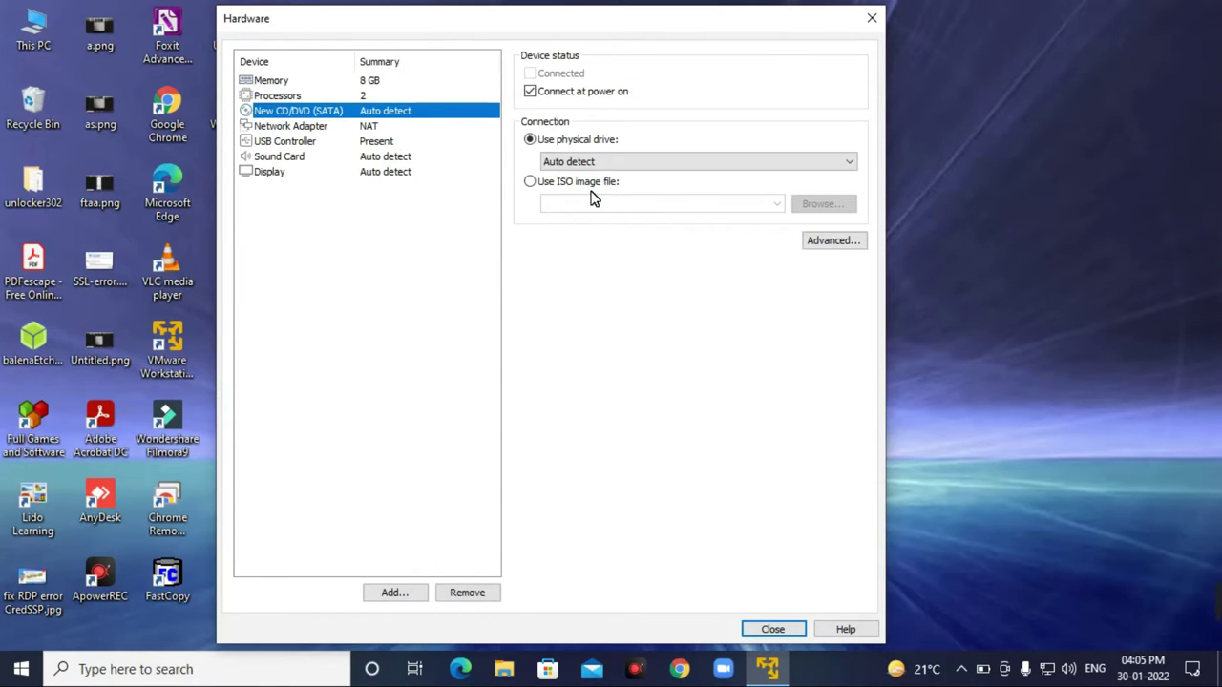
{"action": "left_click", "coordinate": [580, 183]}
{"action": "left_click", "coordinate": [827, 205]}
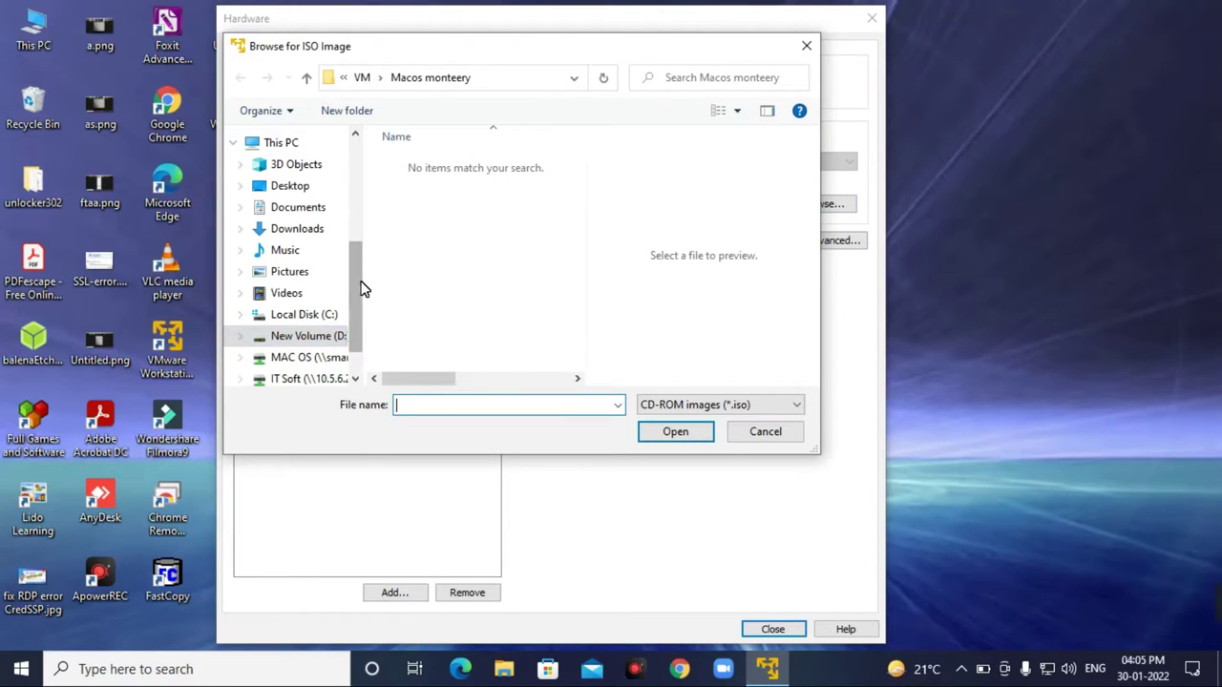
{"action": "left_click", "coordinate": [334, 336]}
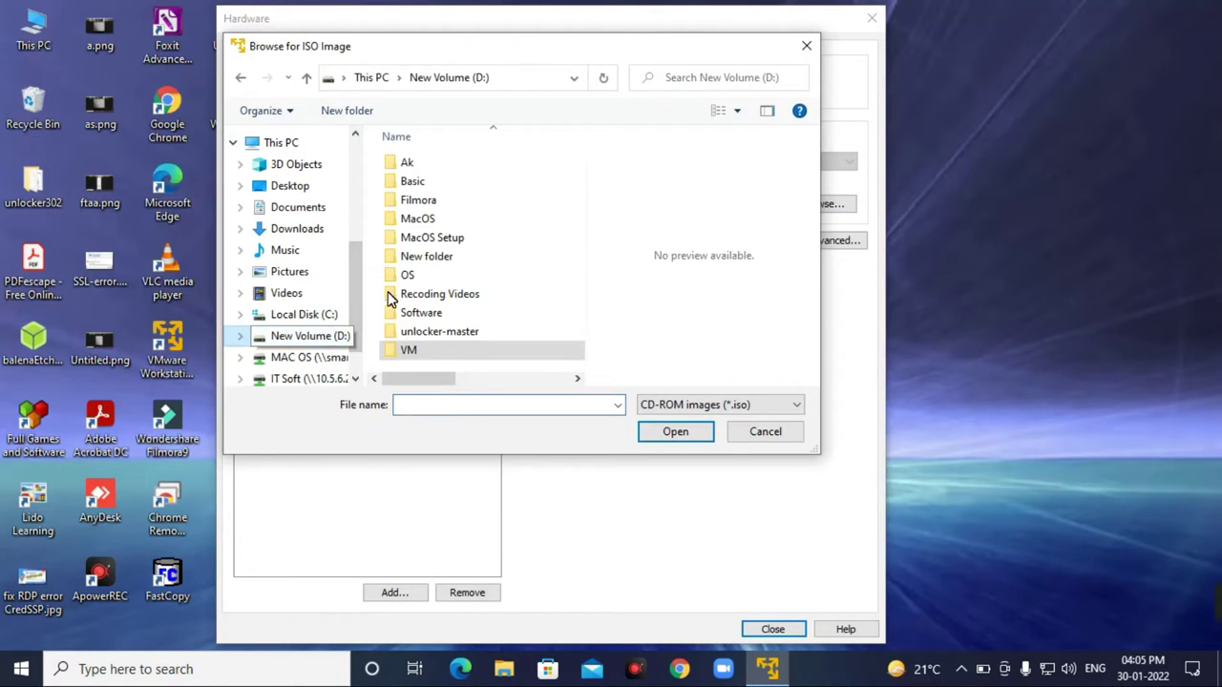
{"action": "double_click", "coordinate": [431, 221]}
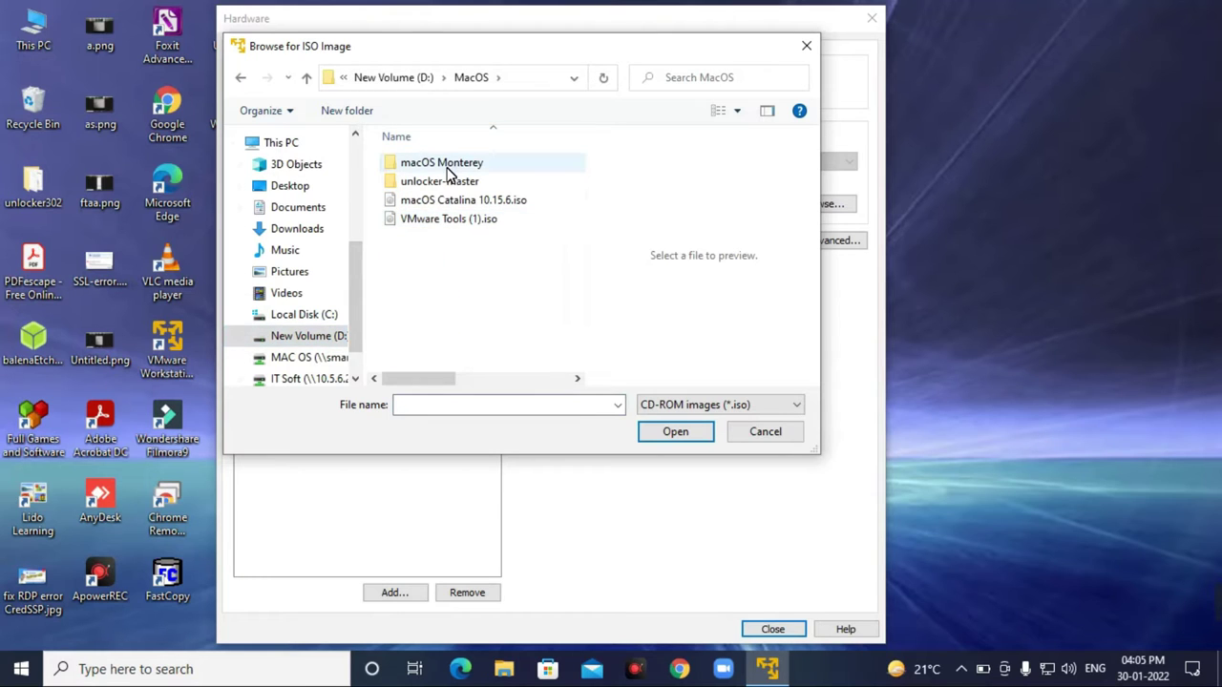
{"action": "double_click", "coordinate": [447, 171]}
{"action": "left_click", "coordinate": [444, 170]}
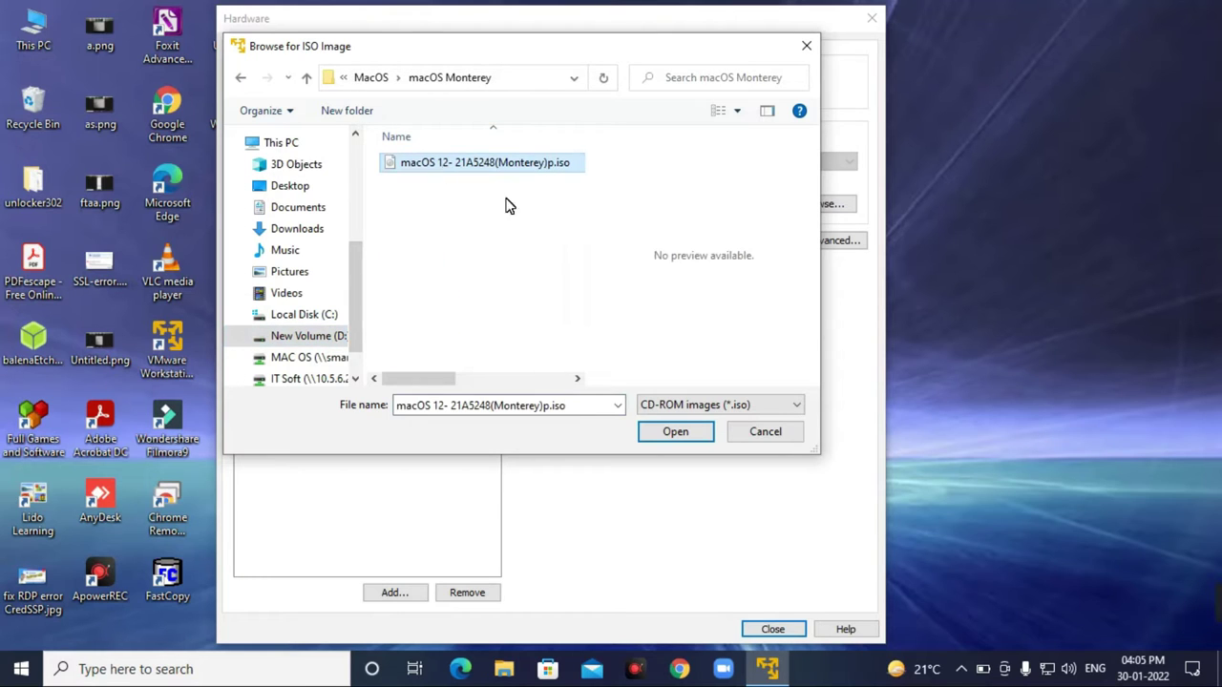
{"action": "left_click", "coordinate": [675, 432]}
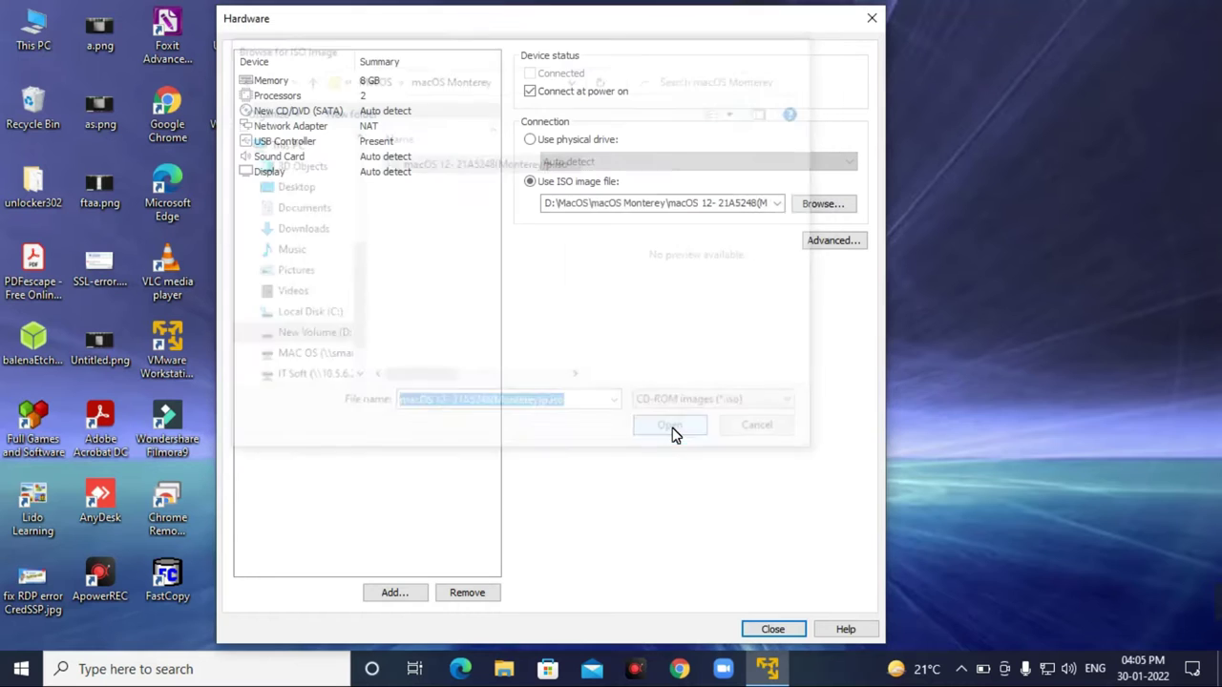
Step: Accept the customized hardware and finish creating the macOS 12 Monterey virtual machine
{"action": "left_click", "coordinate": [784, 633]}
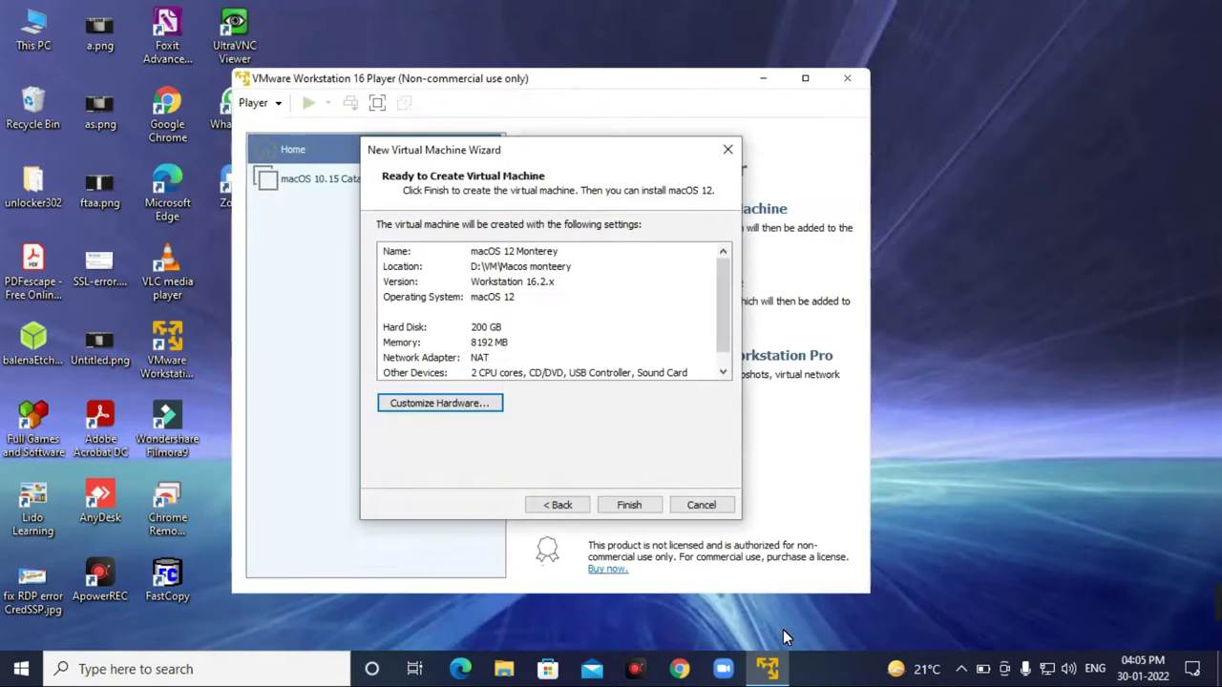
{"action": "left_click", "coordinate": [642, 507]}
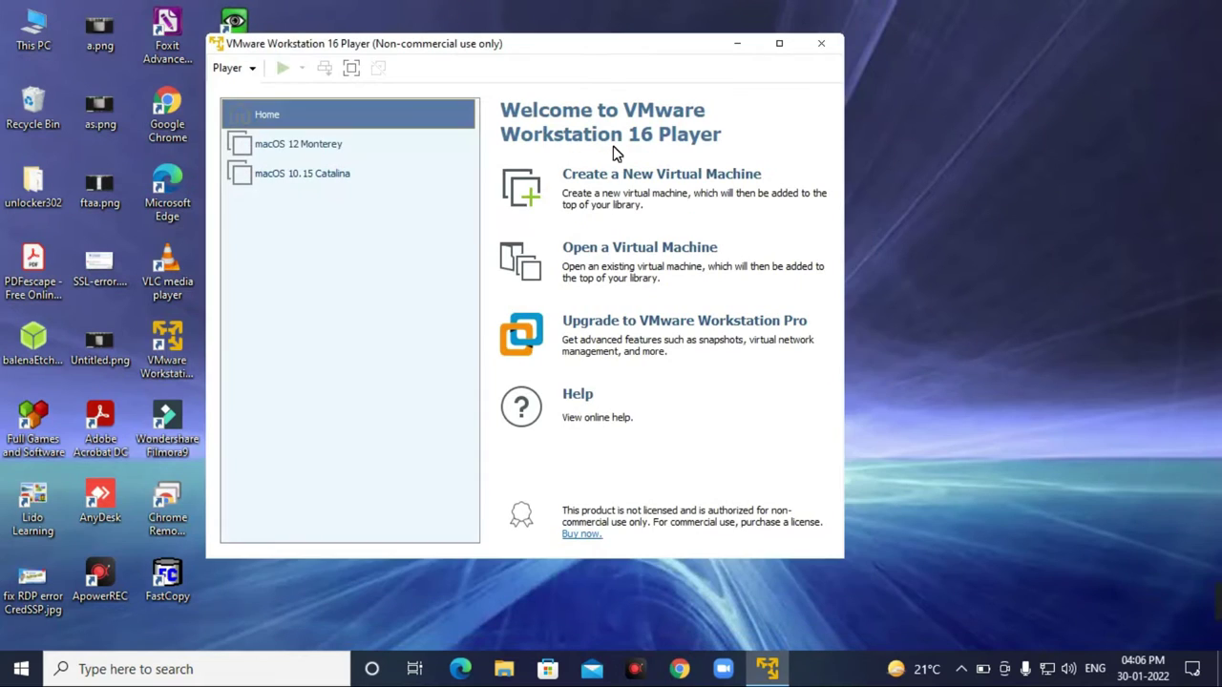
Step: Open "macOS 12 Monterey.vmx" from D:\VM\Macos monteery in Notepad, with its window maximized
{"action": "double_click", "coordinate": [36, 31]}
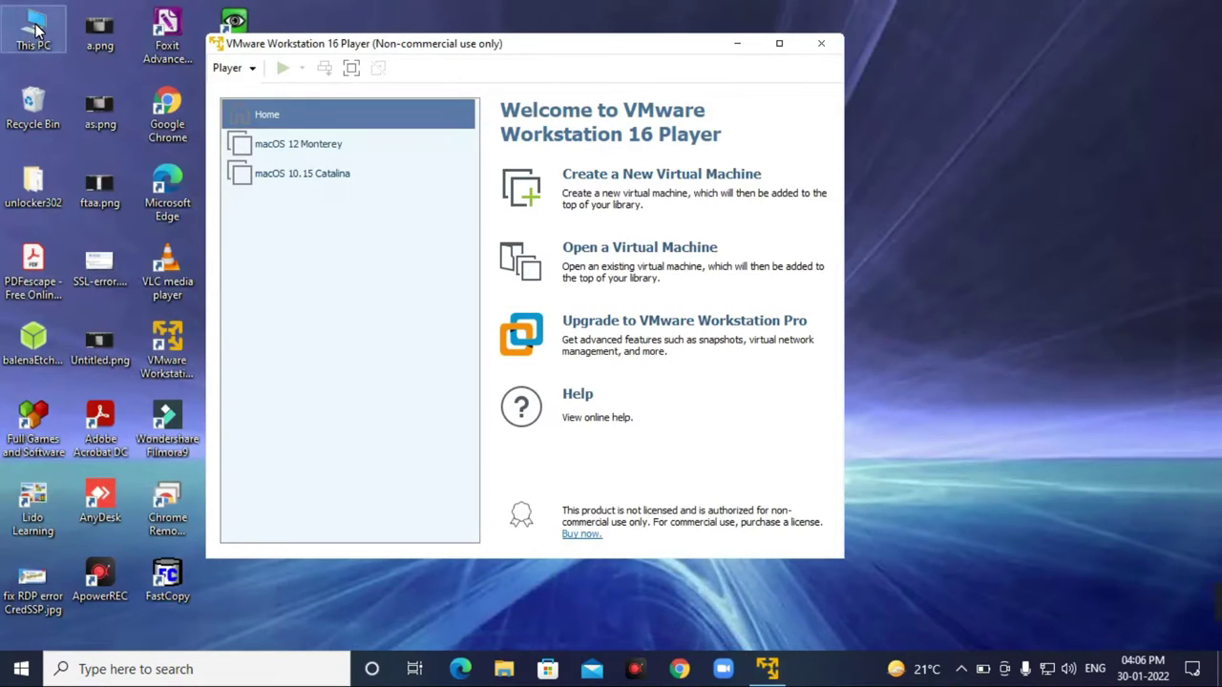
{"action": "double_click", "coordinate": [766, 408]}
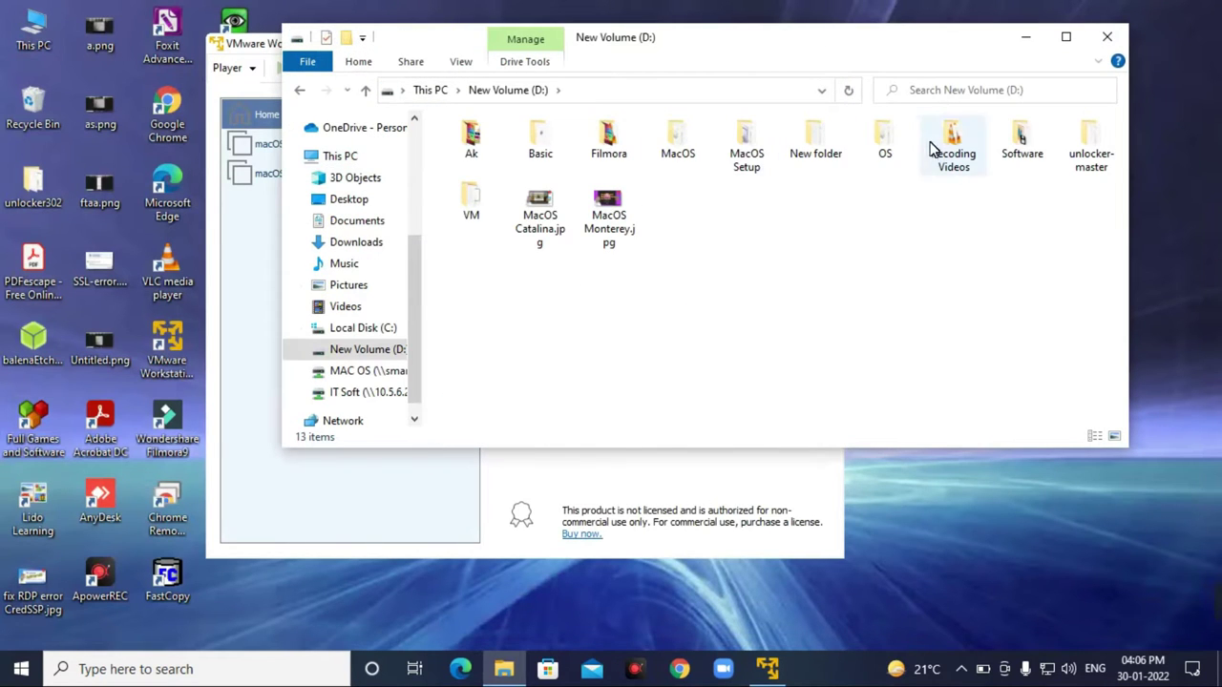
{"action": "double_click", "coordinate": [471, 203]}
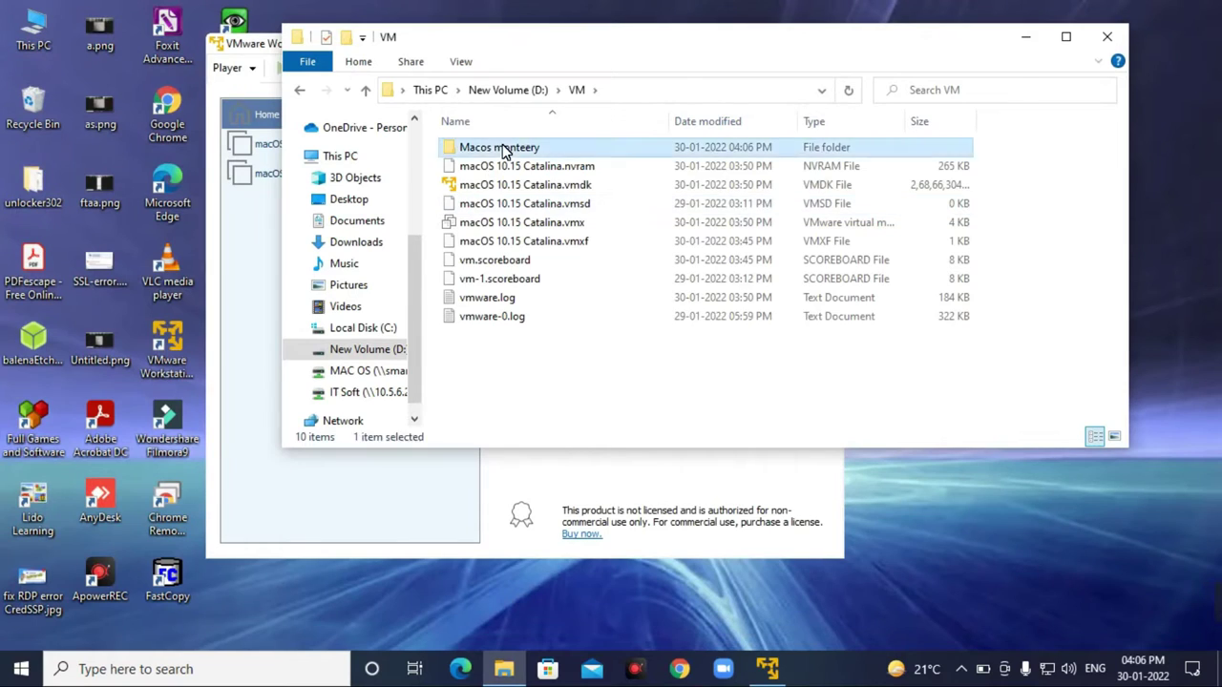
{"action": "double_click", "coordinate": [507, 149]}
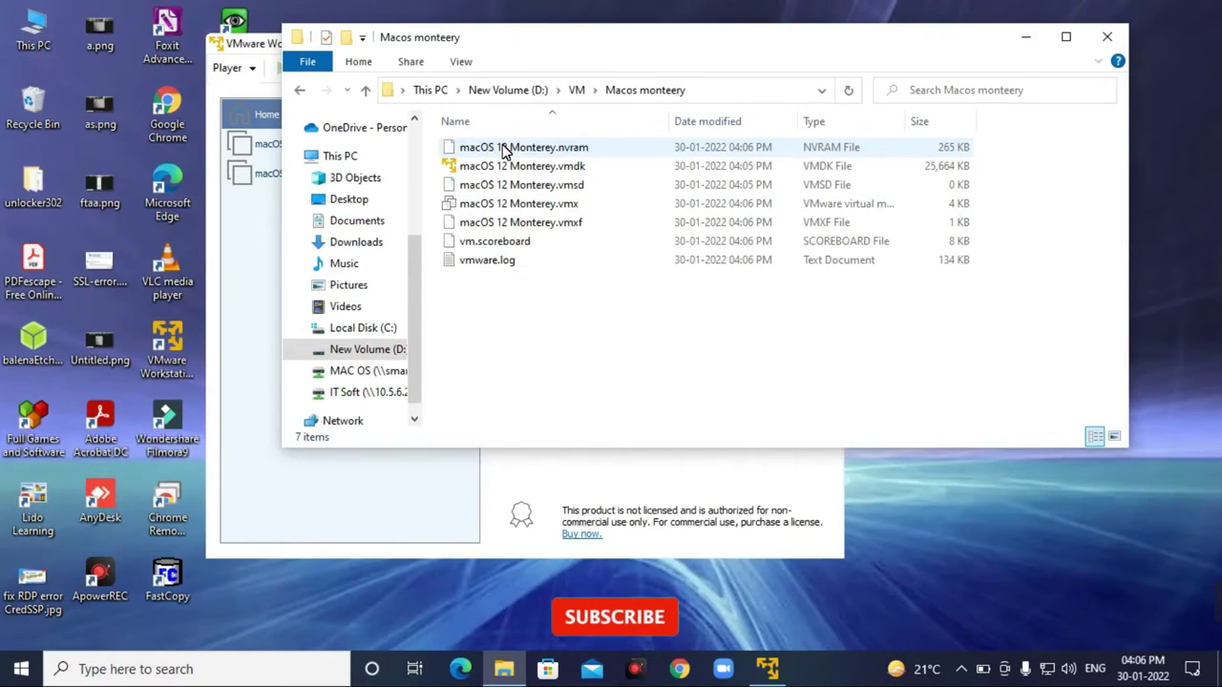
{"action": "double_click", "coordinate": [555, 205]}
{"action": "right_click", "coordinate": [558, 206]}
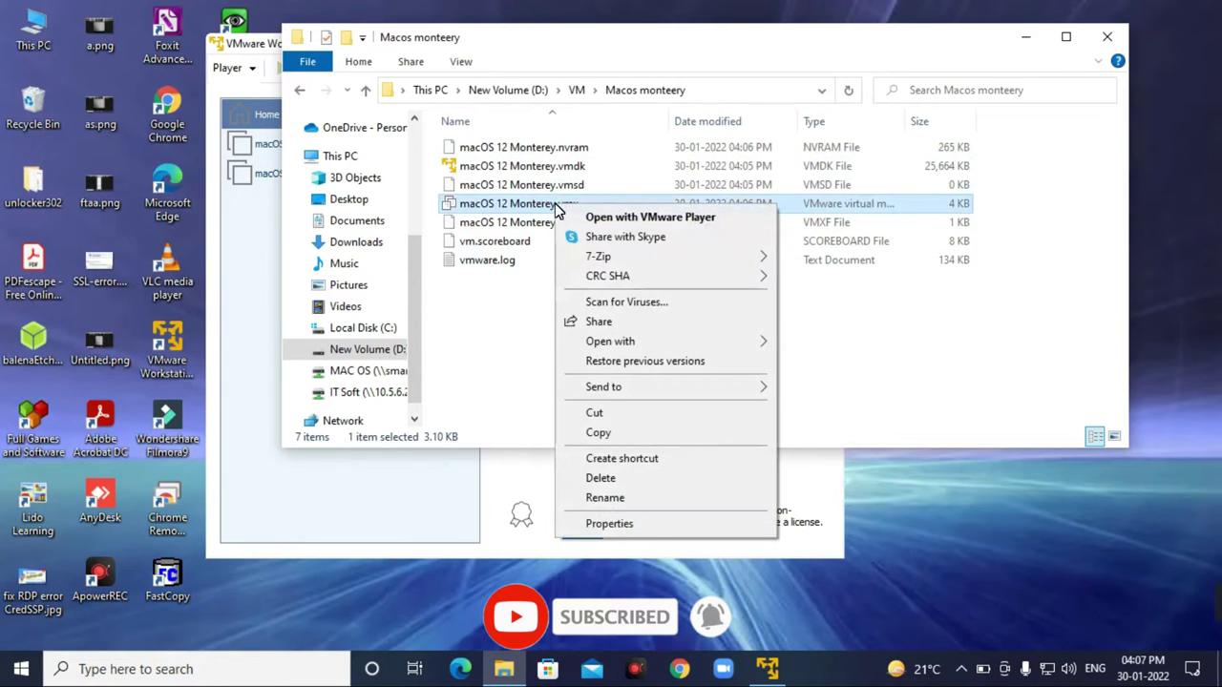
{"action": "mouse_move", "coordinate": [621, 341]}
{"action": "left_click", "coordinate": [823, 344]}
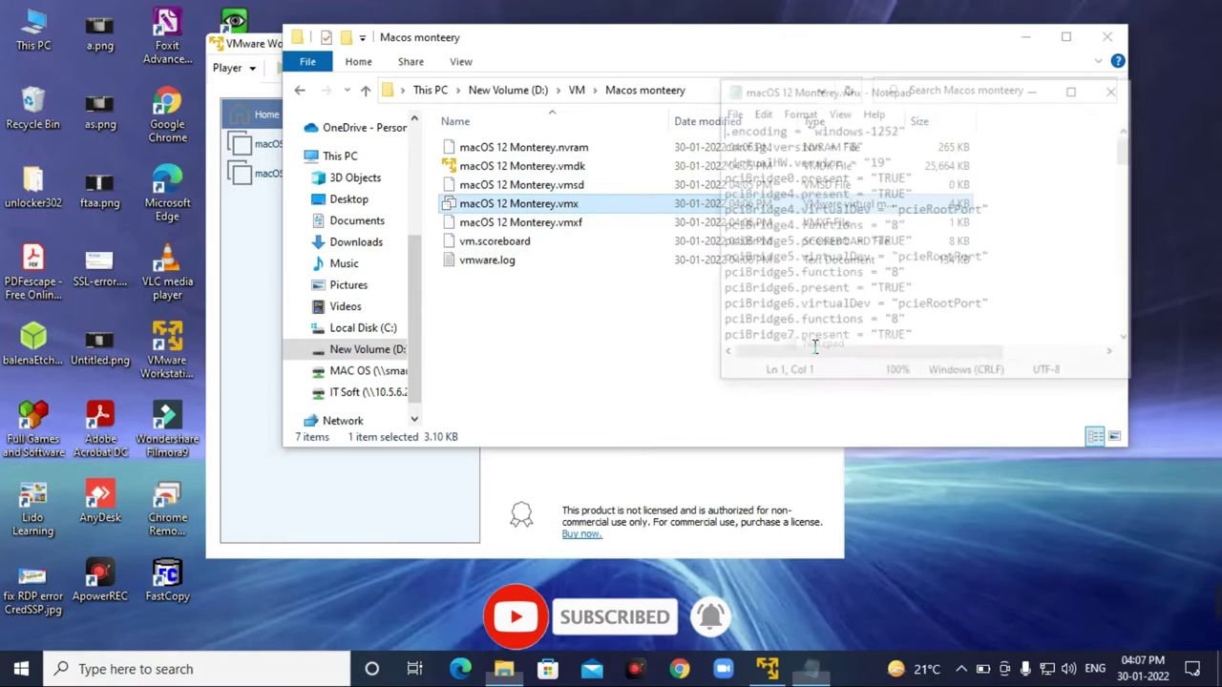
{"action": "left_click", "coordinate": [1087, 84]}
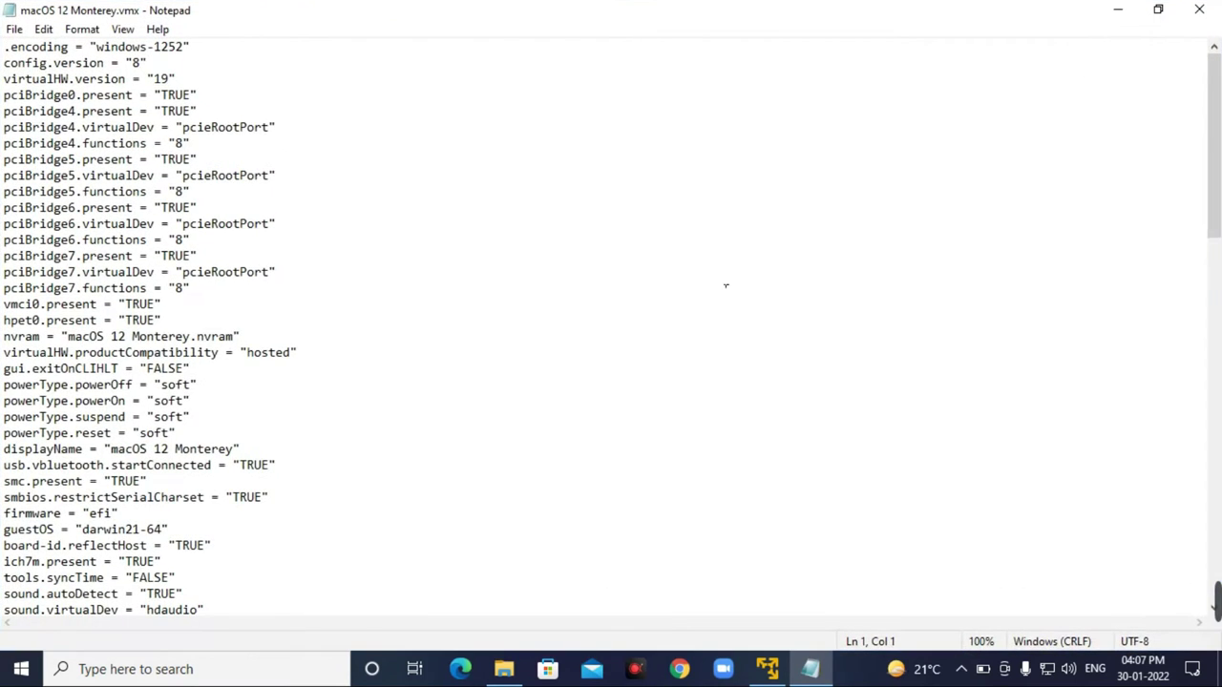
Step: Append smbios.reflectHost = "TRUE", hw.model = "MacBookPro14,3", board-id = "Mac-551B86E5744E2388" and smc.version = "0" as consecutive lines at the file's end
{"action": "scroll", "coordinate": [726, 282], "scroll_direction": "down", "scroll_amount": 20}
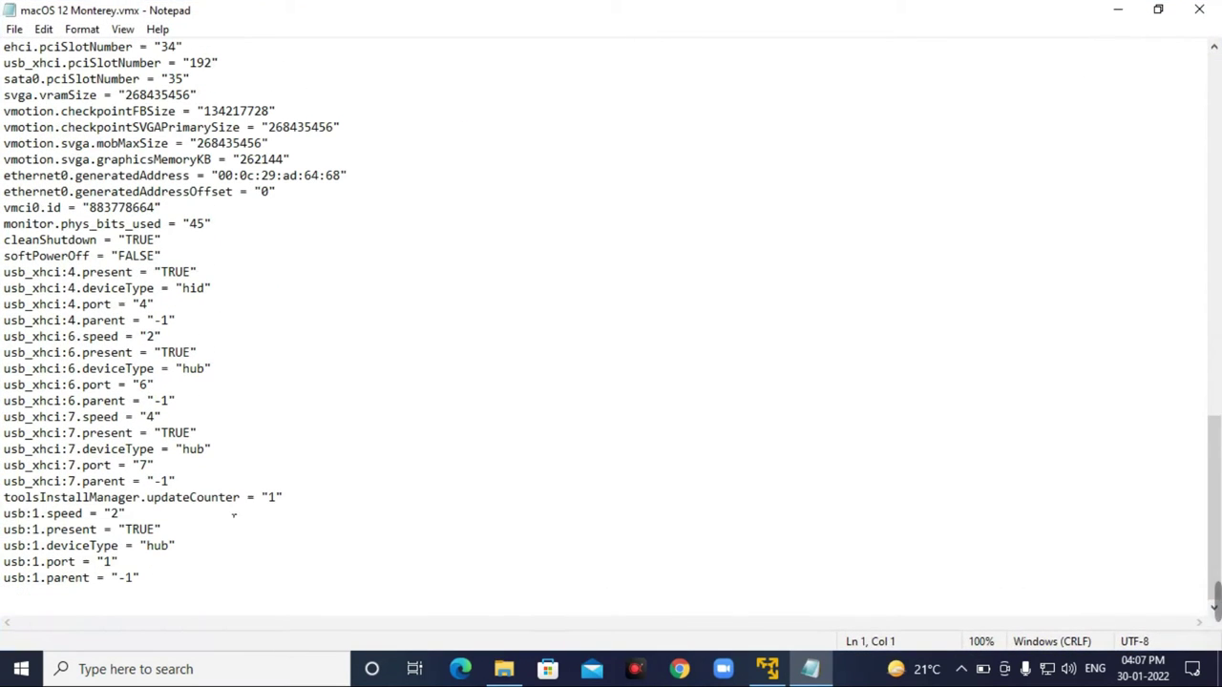
{"action": "left_click", "coordinate": [180, 569]}
{"action": "key", "text": "Return"}
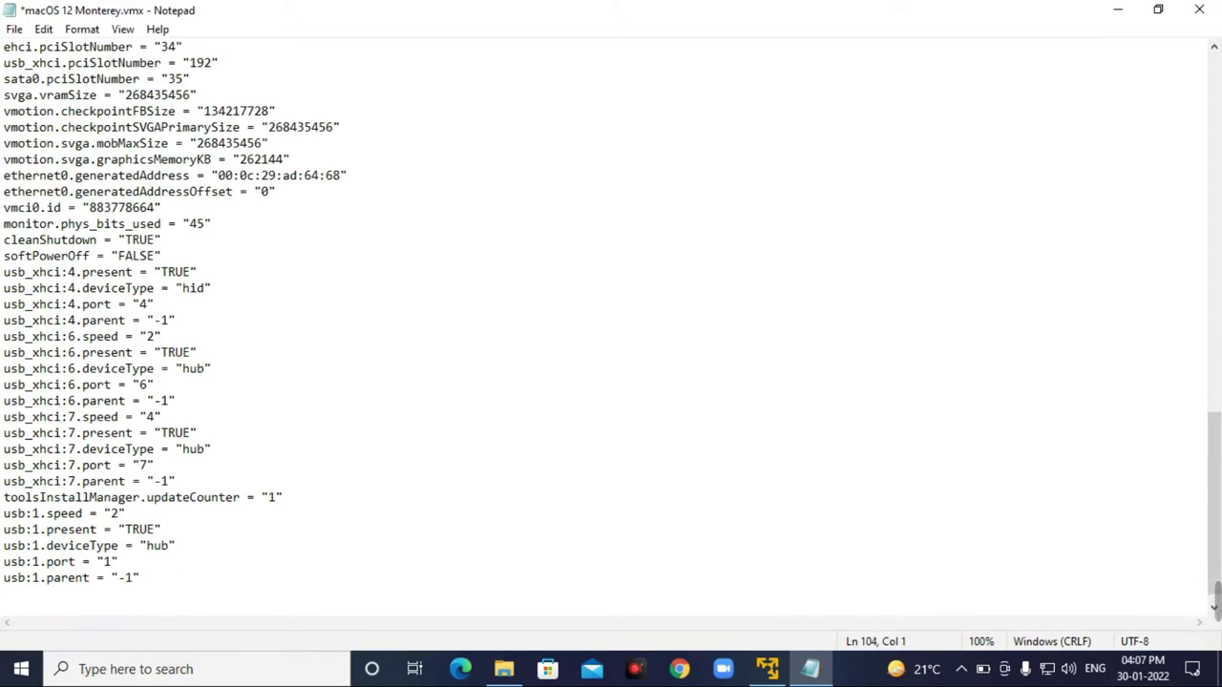
{"action": "key", "text": "ctrl+v"}
{"action": "key", "text": "BackSpace"}
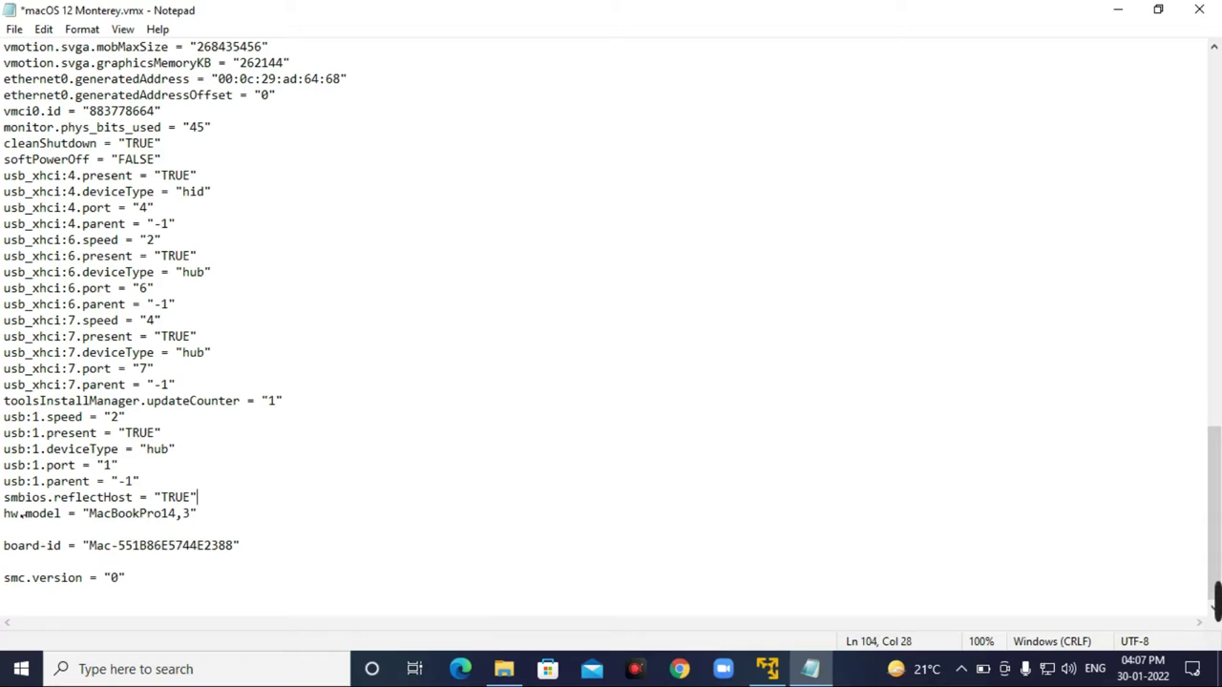
{"action": "key", "text": "BackSpace"}
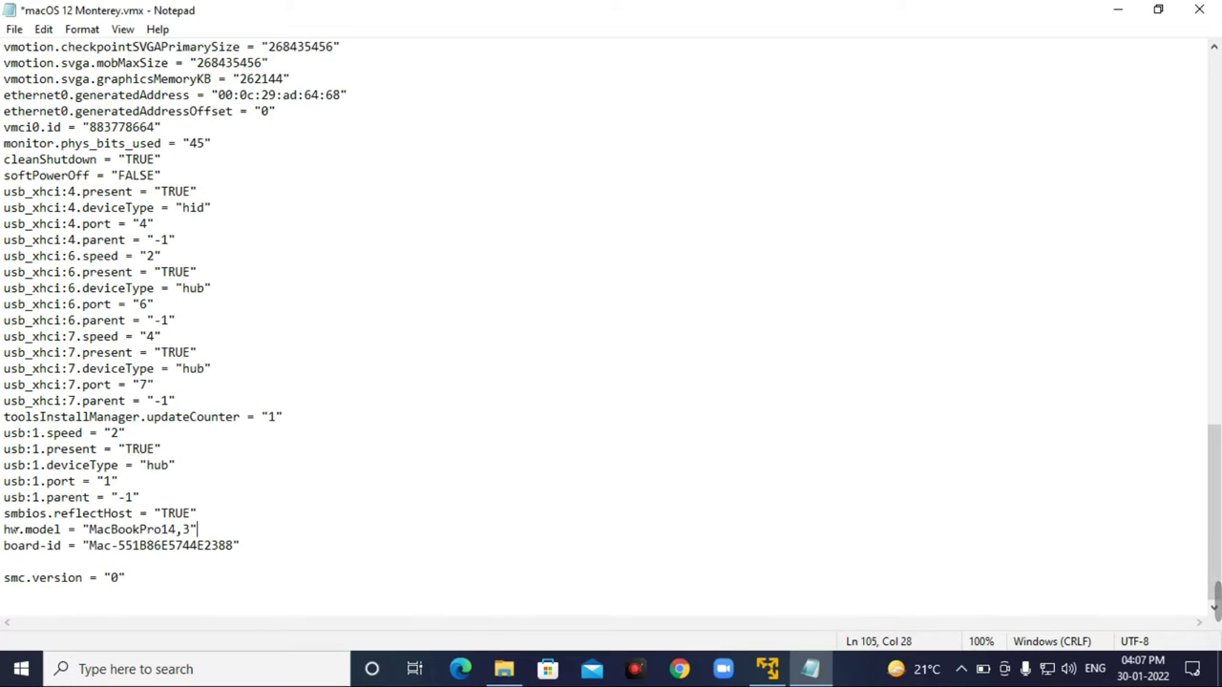
{"action": "key", "text": "BackSpace"}
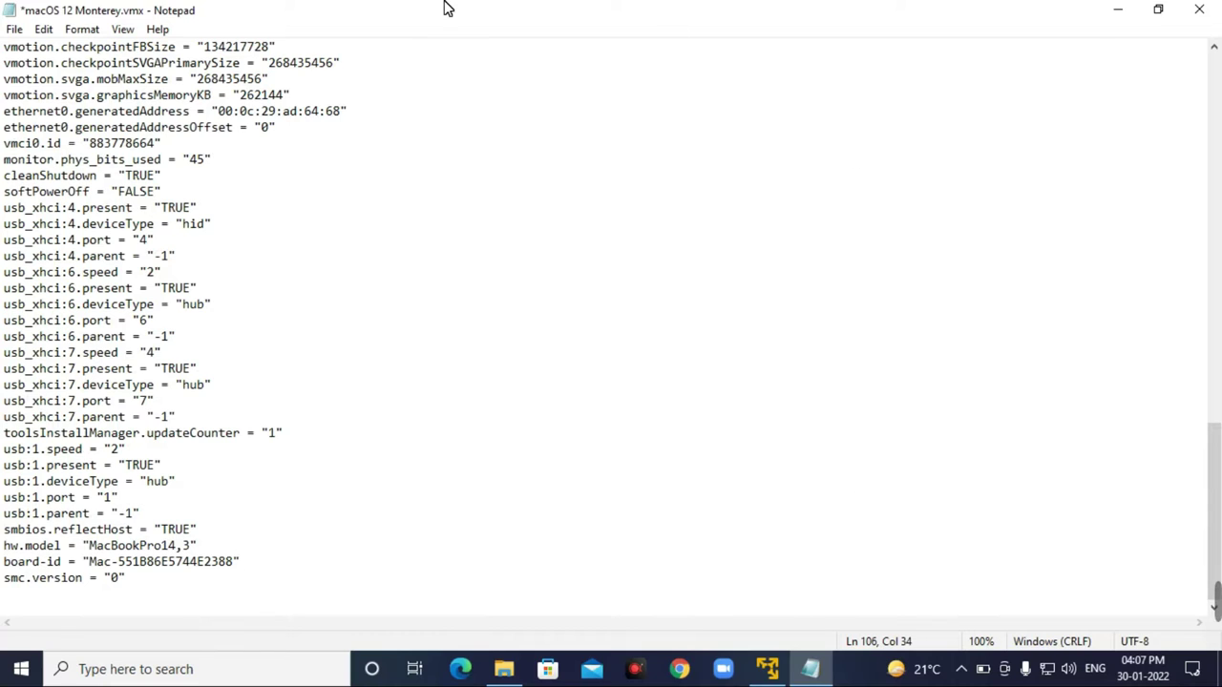
Step: Save the edited .vmx configuration file and close Notepad
{"action": "left_click", "coordinate": [14, 31]}
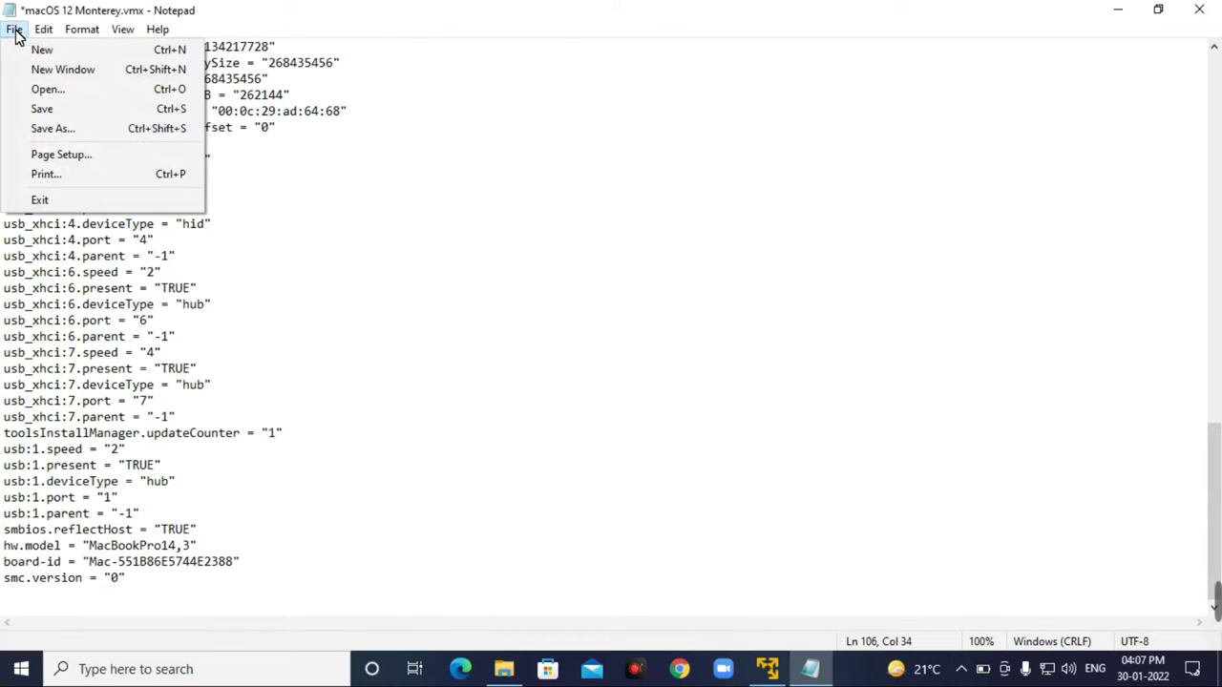
{"action": "left_click", "coordinate": [60, 112]}
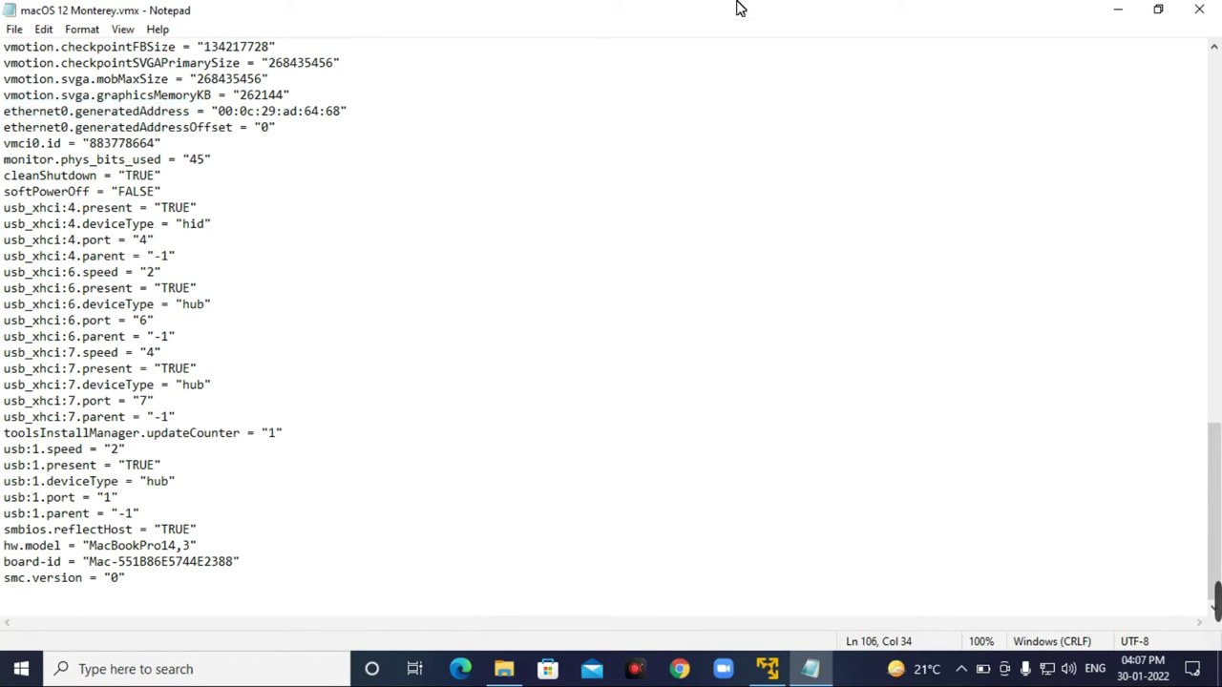
{"action": "left_click", "coordinate": [1199, 9]}
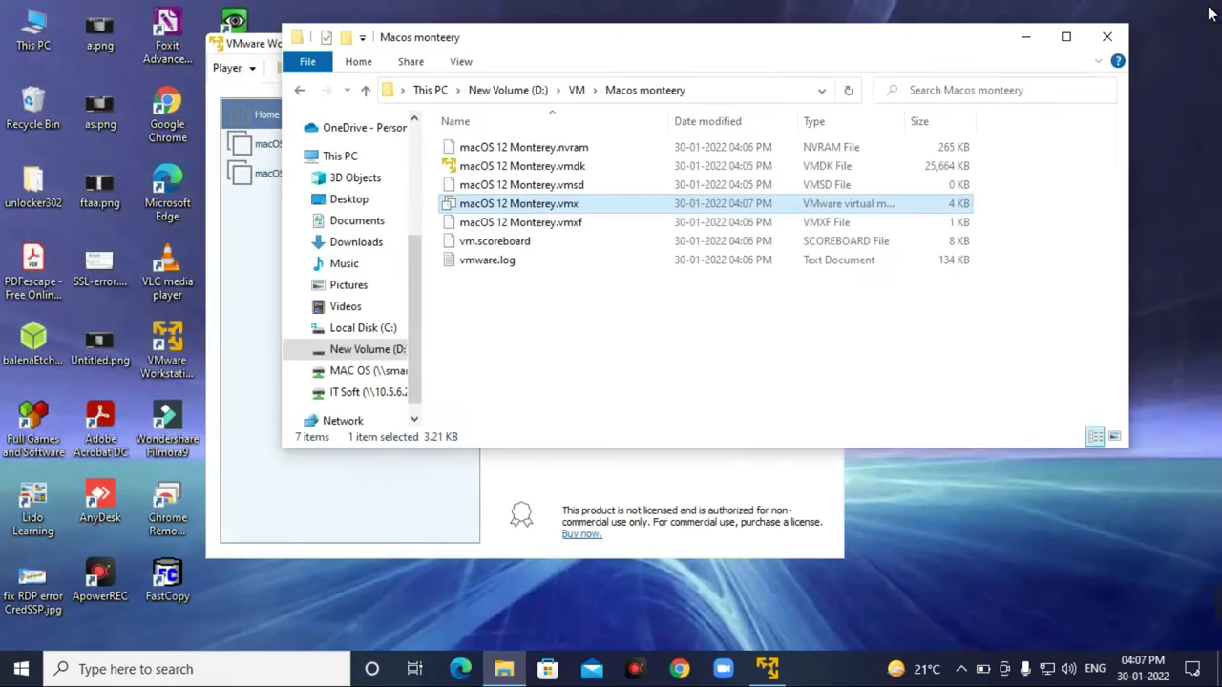
Step: Switch to VMware Workstation 16 Player and start the macOS 12 Monterey virtual machine
{"action": "left_click", "coordinate": [241, 335]}
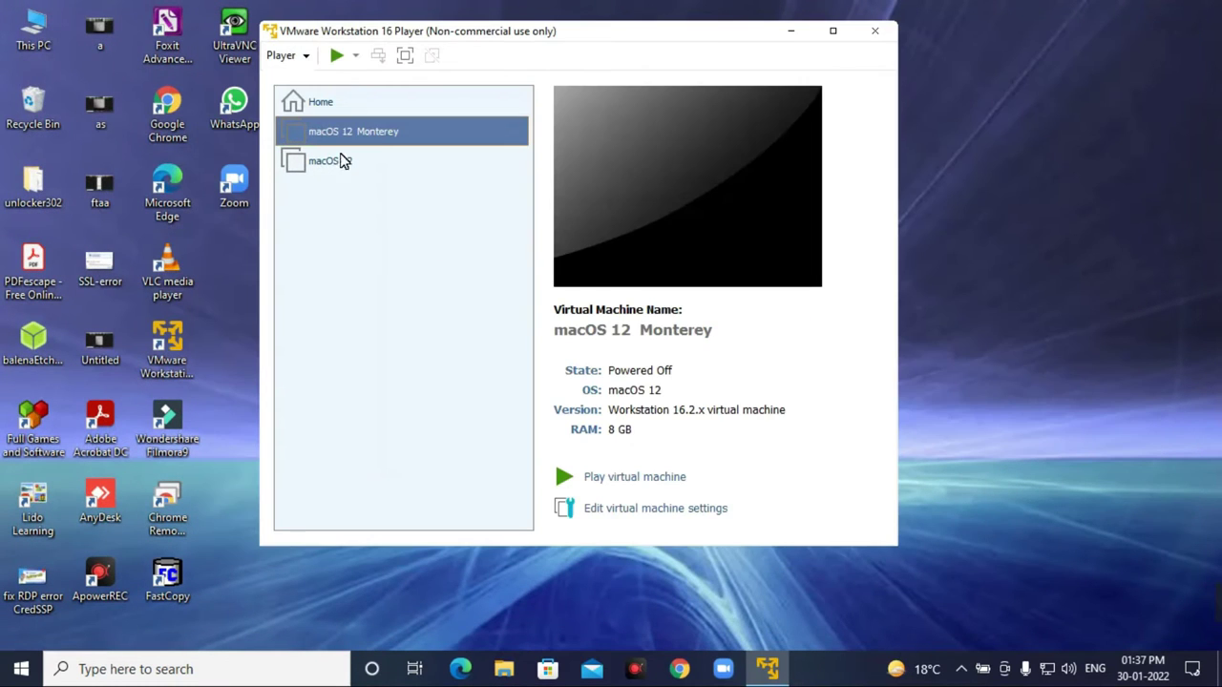
{"action": "left_click", "coordinate": [565, 478]}
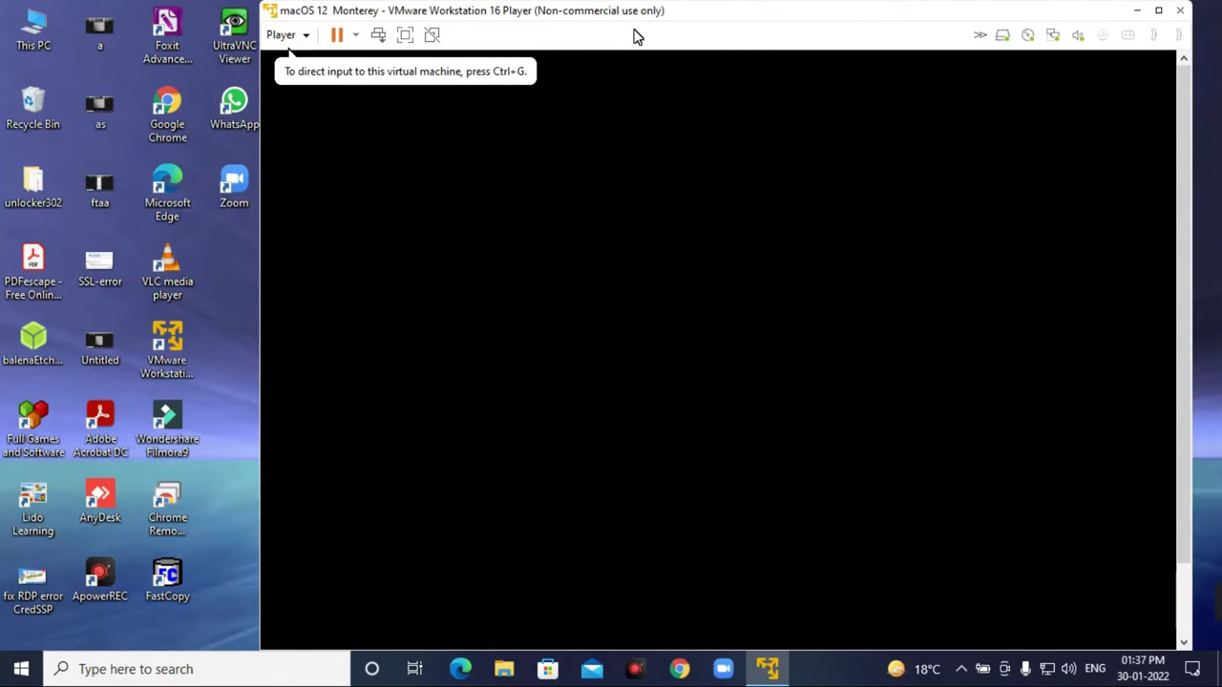
{"action": "left_click_drag", "start_coordinate": [628, 19], "coordinate": [514, 21]}
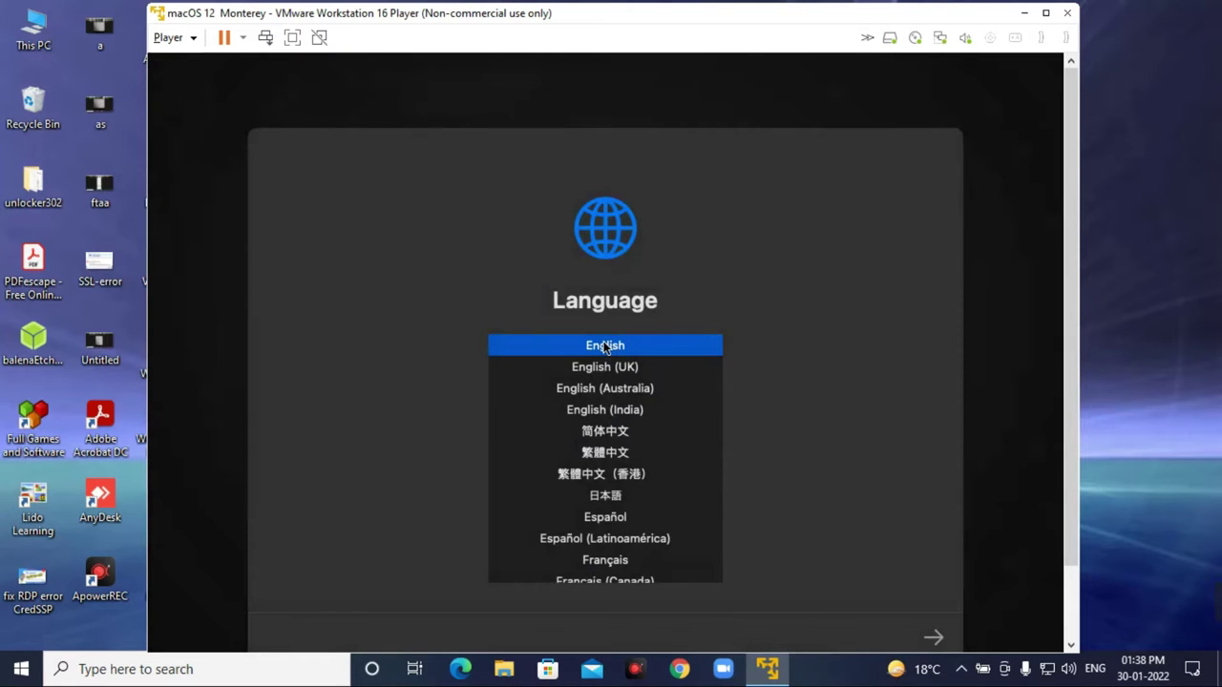
Step: Continue with English as the installer language and open Disk Utility from the recovery options
{"action": "left_click", "coordinate": [935, 640]}
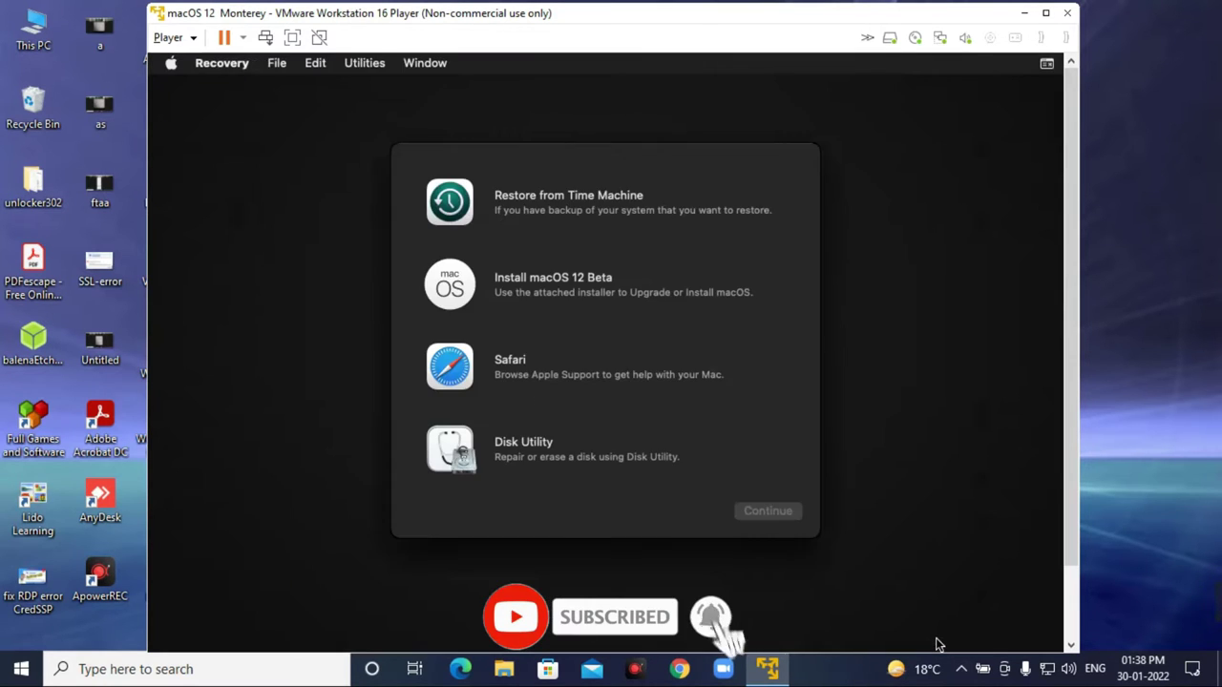
{"action": "left_click", "coordinate": [535, 449]}
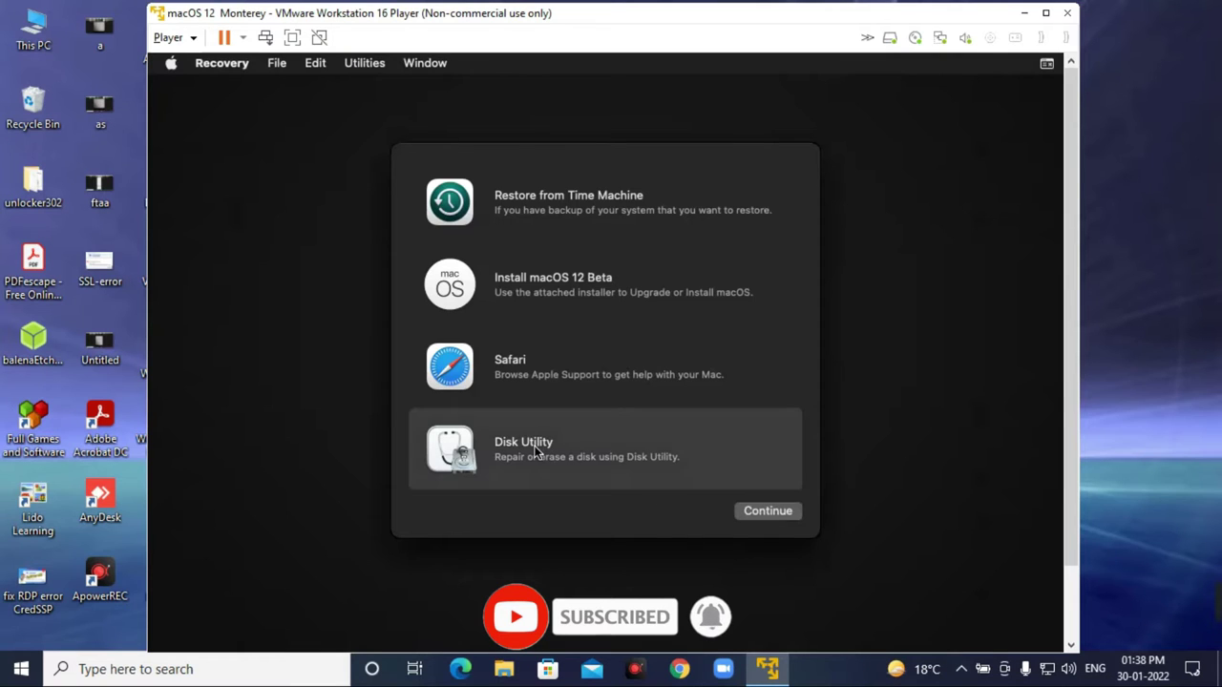
{"action": "left_click", "coordinate": [765, 512]}
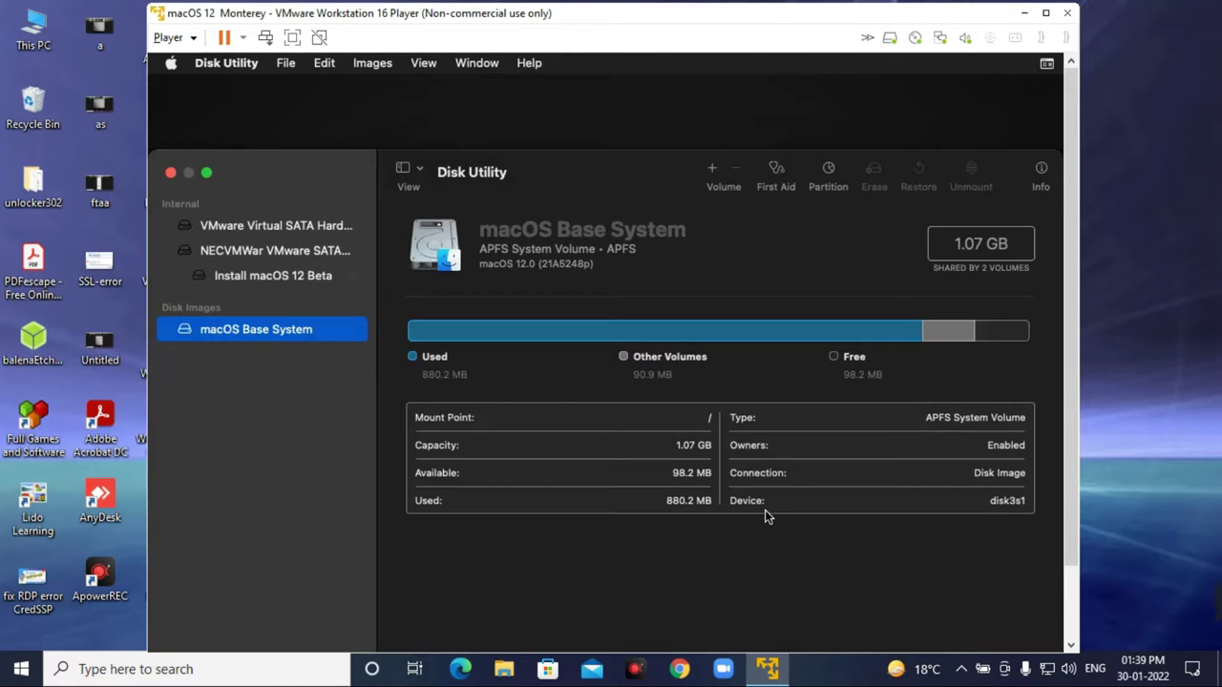
Step: Erase the VMware Virtual SATA Hard Drive as "MacOS Monterey" with APFS format and GUID Partition Map, and quit Disk Utility
{"action": "left_click", "coordinate": [258, 280]}
{"action": "left_click", "coordinate": [267, 253]}
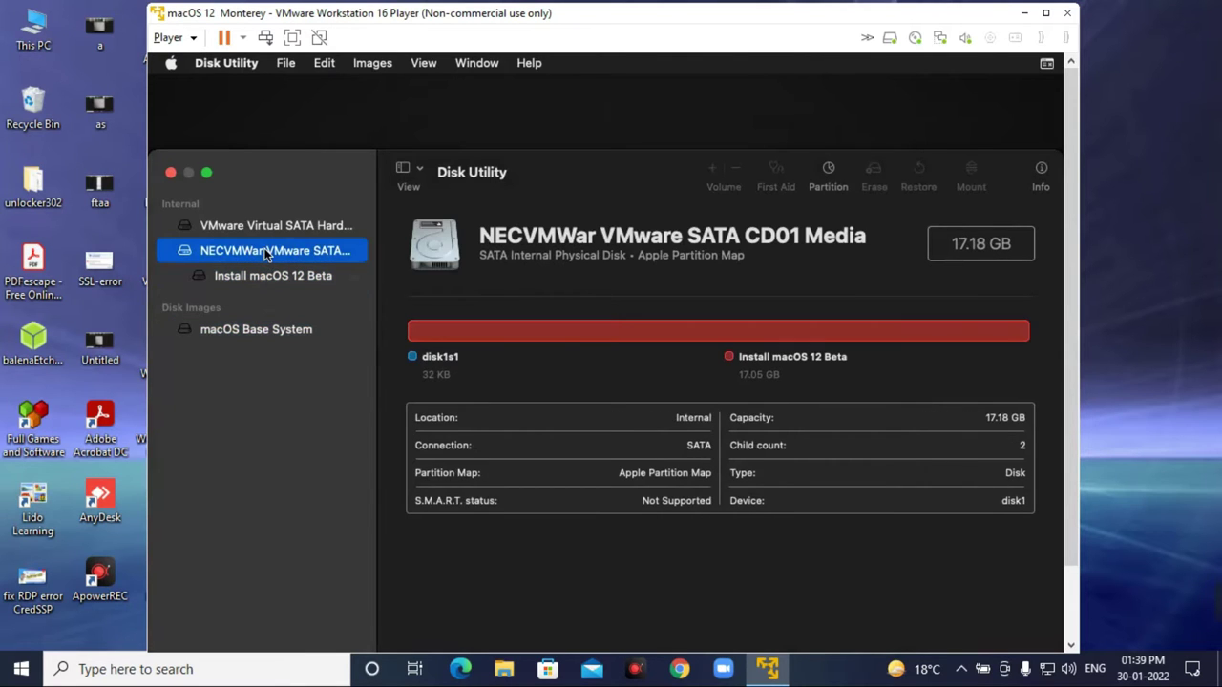
{"action": "left_click", "coordinate": [268, 226]}
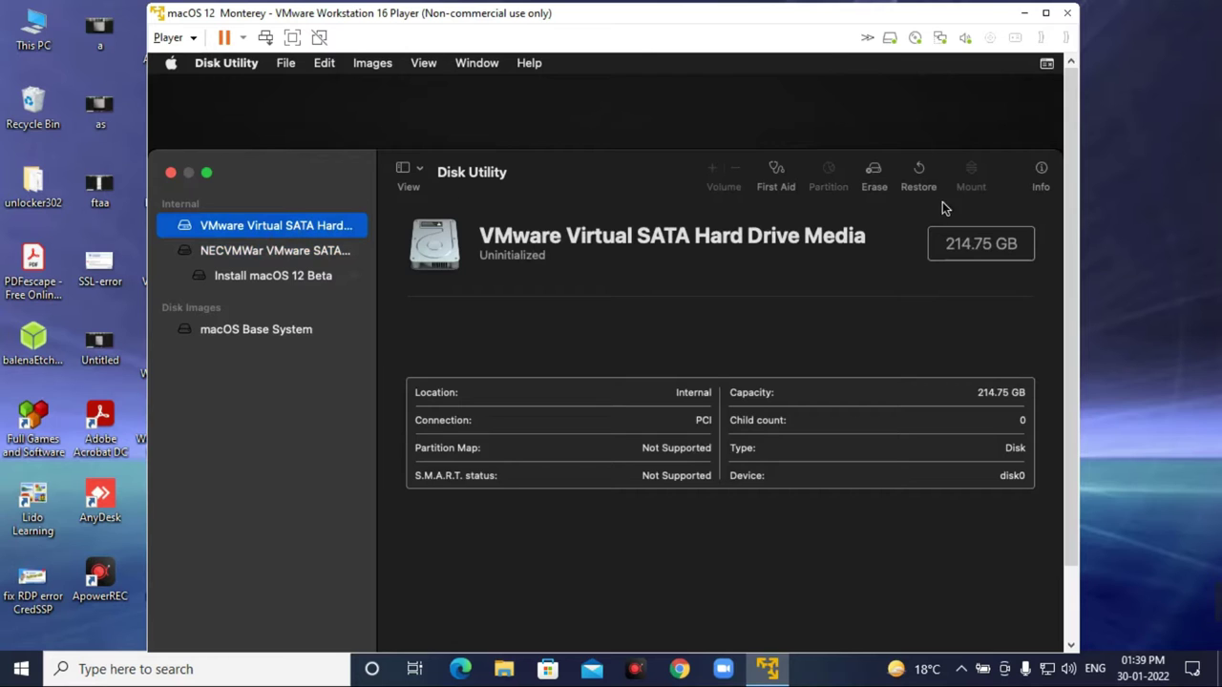
{"action": "left_click", "coordinate": [874, 172]}
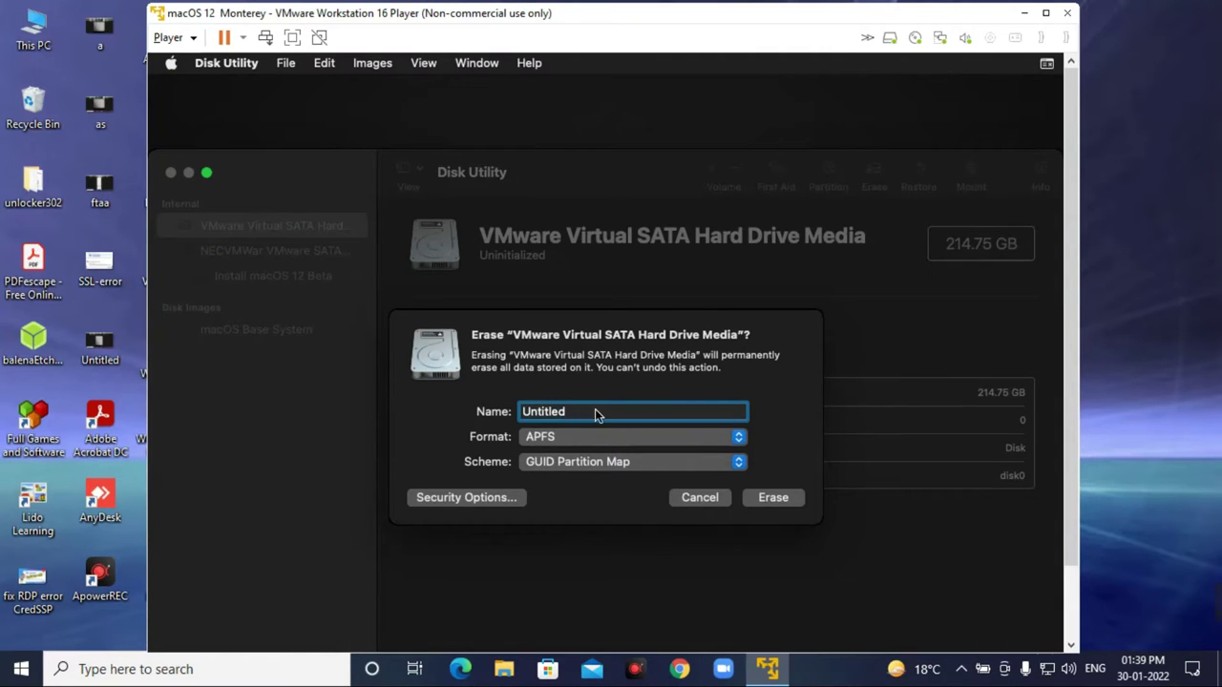
{"action": "key", "text": "Right"}
{"action": "left_click_drag", "start_coordinate": [616, 410], "coordinate": [516, 413]}
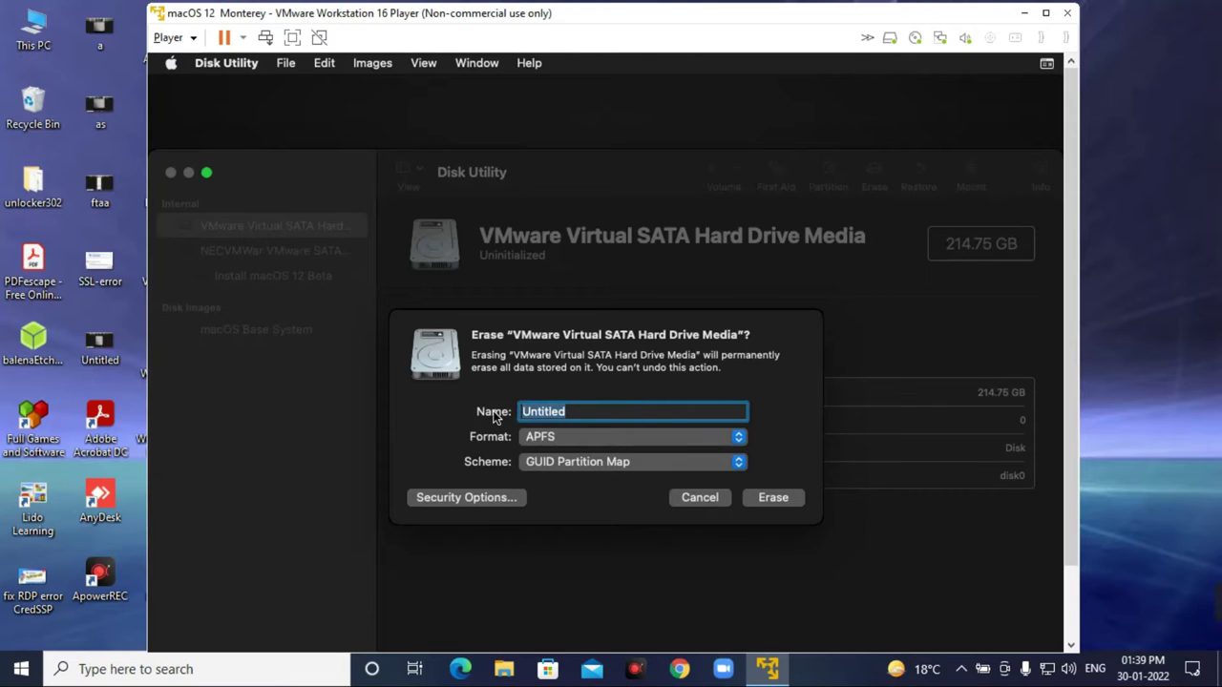
{"action": "type", "text": "MacOS Mon"}
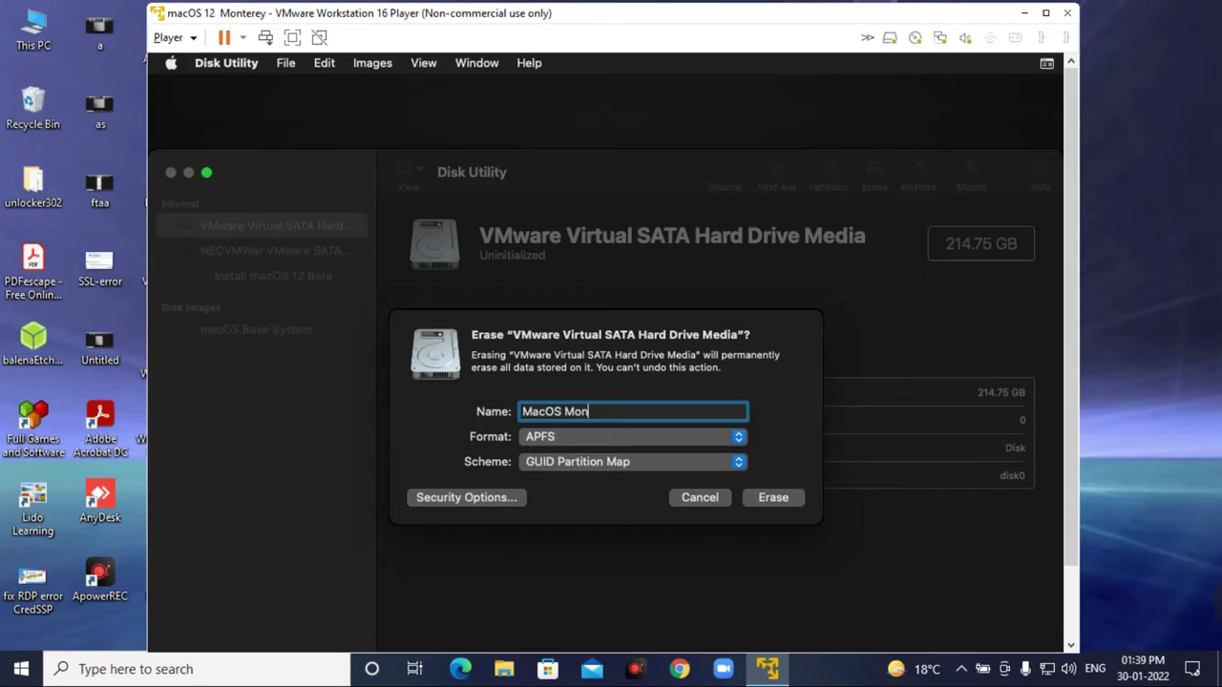
{"action": "type", "text": "terey"}
{"action": "left_click", "coordinate": [773, 498]}
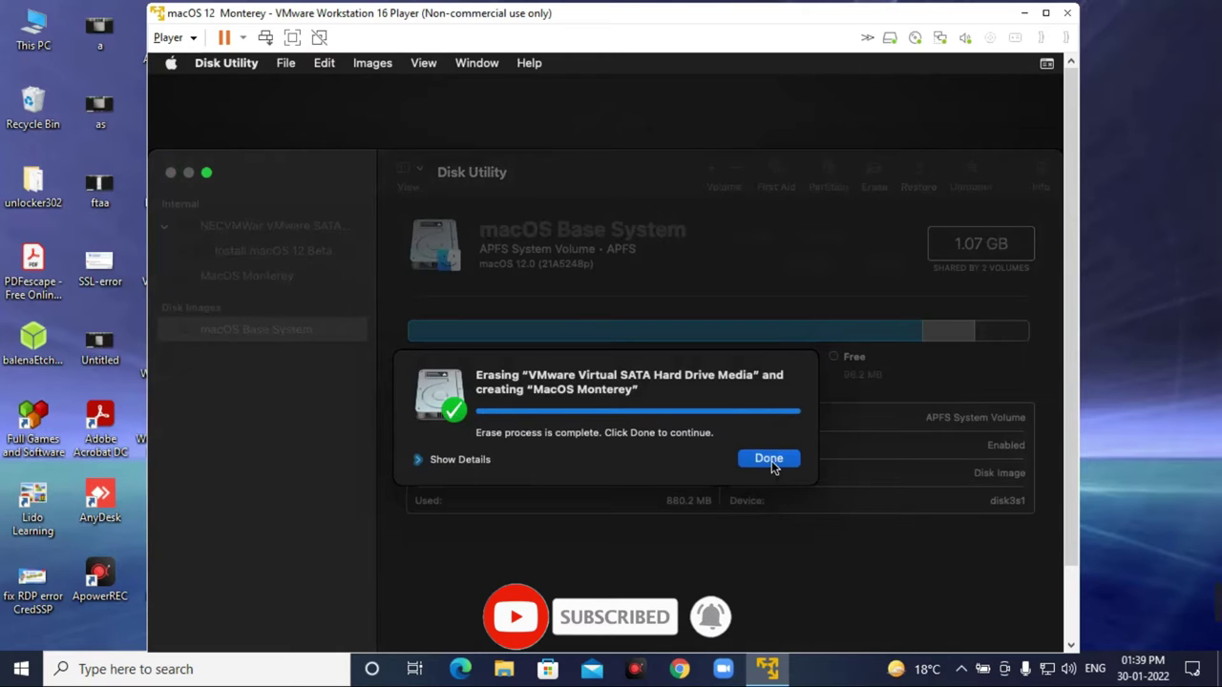
{"action": "left_click", "coordinate": [771, 460]}
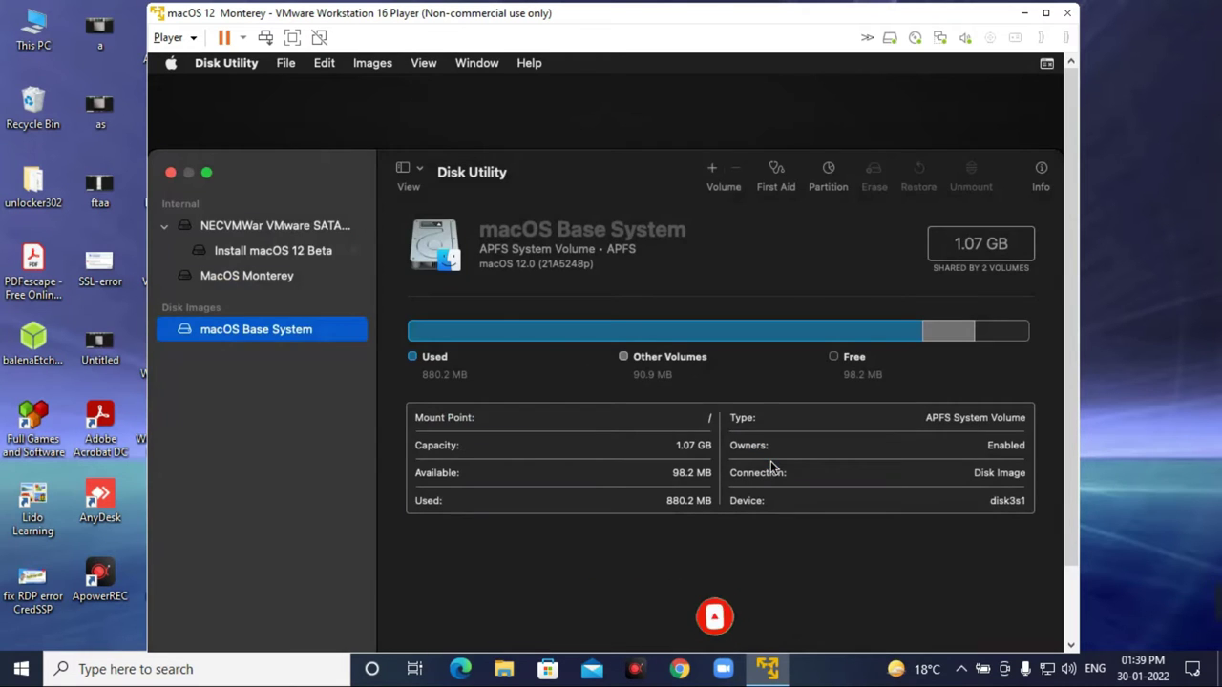
{"action": "left_click", "coordinate": [171, 172]}
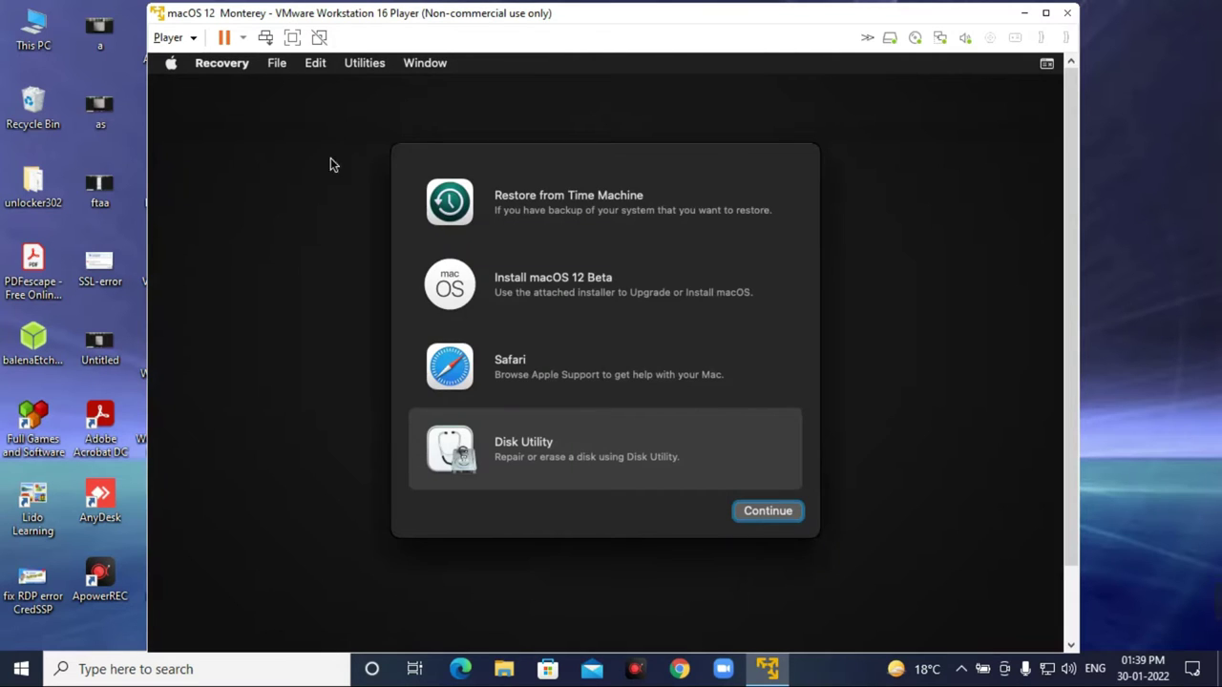
Step: Start the macOS 12 Beta installer from the recovery options and agree to its software license agreement
{"action": "left_click", "coordinate": [540, 283]}
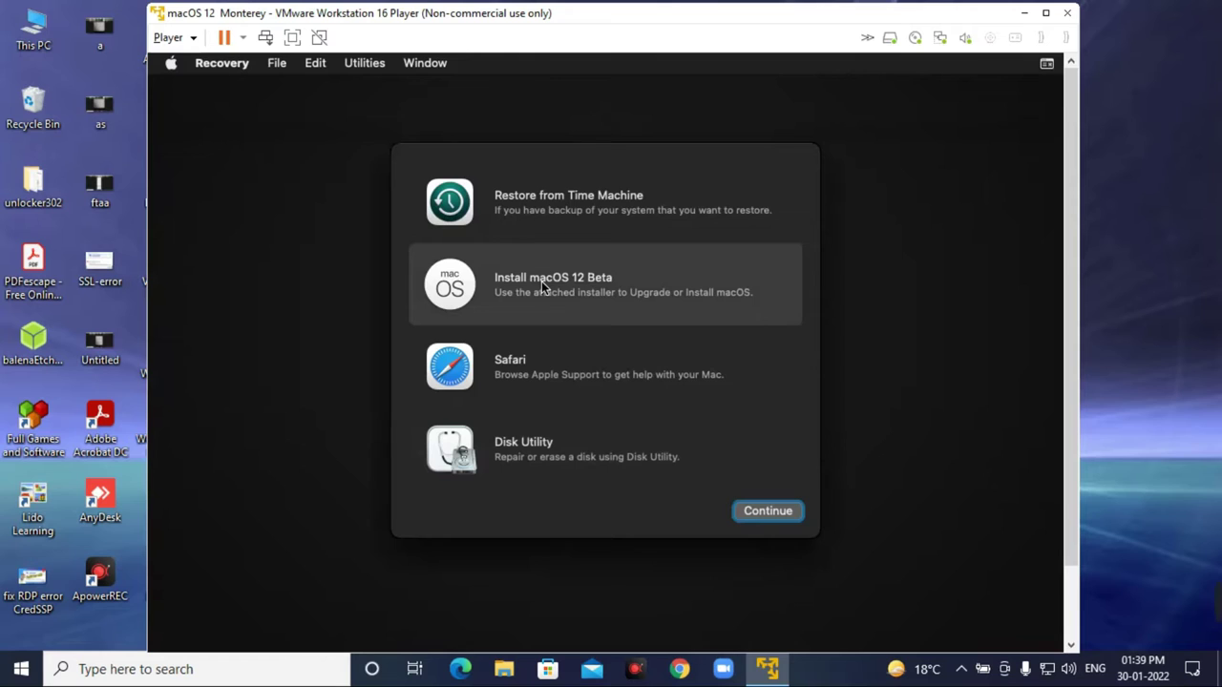
{"action": "left_click", "coordinate": [789, 513]}
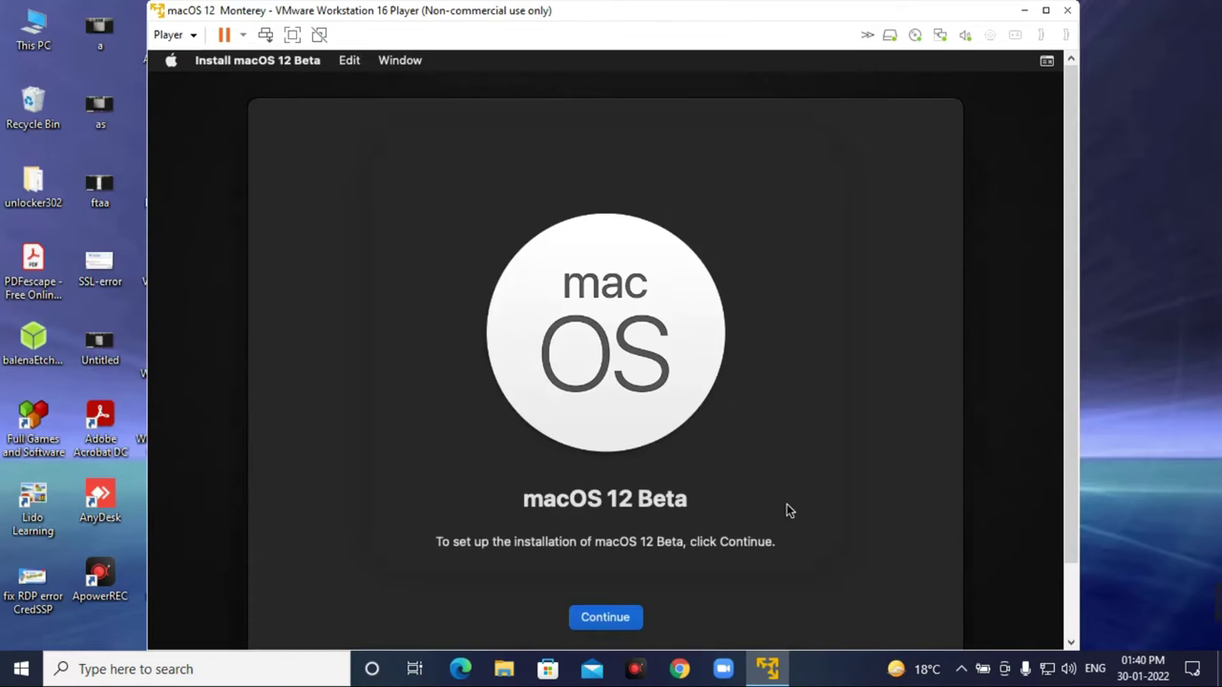
{"action": "left_click", "coordinate": [615, 617]}
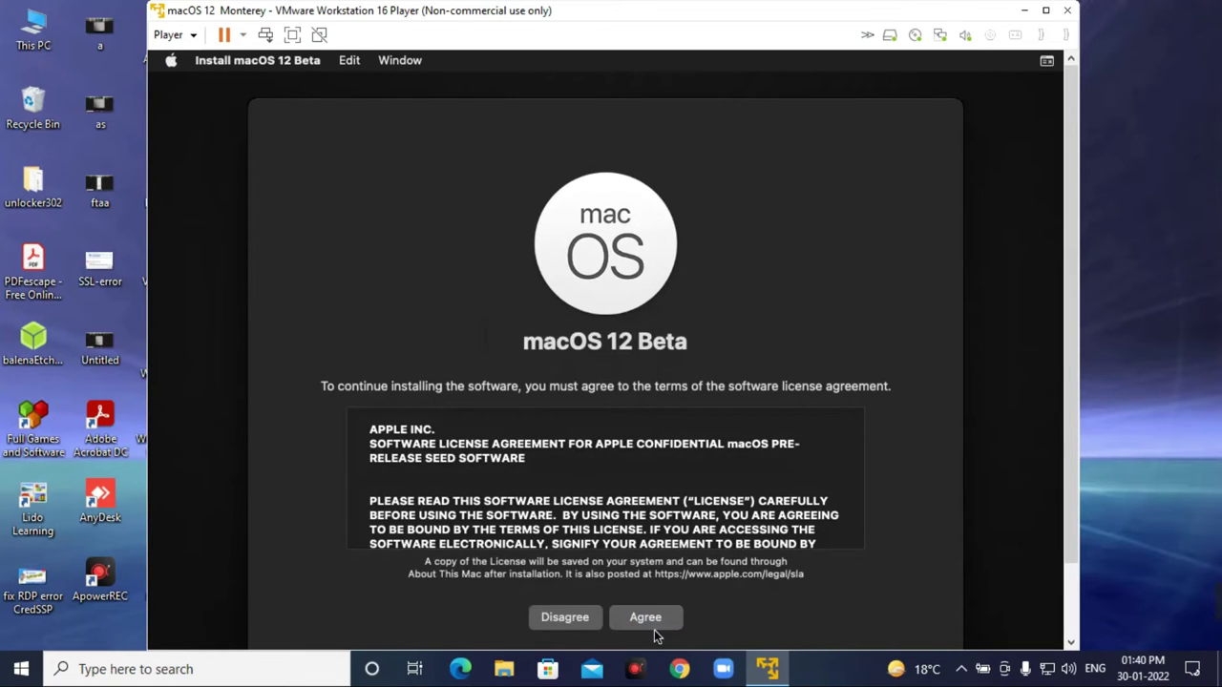
{"action": "left_click", "coordinate": [649, 621]}
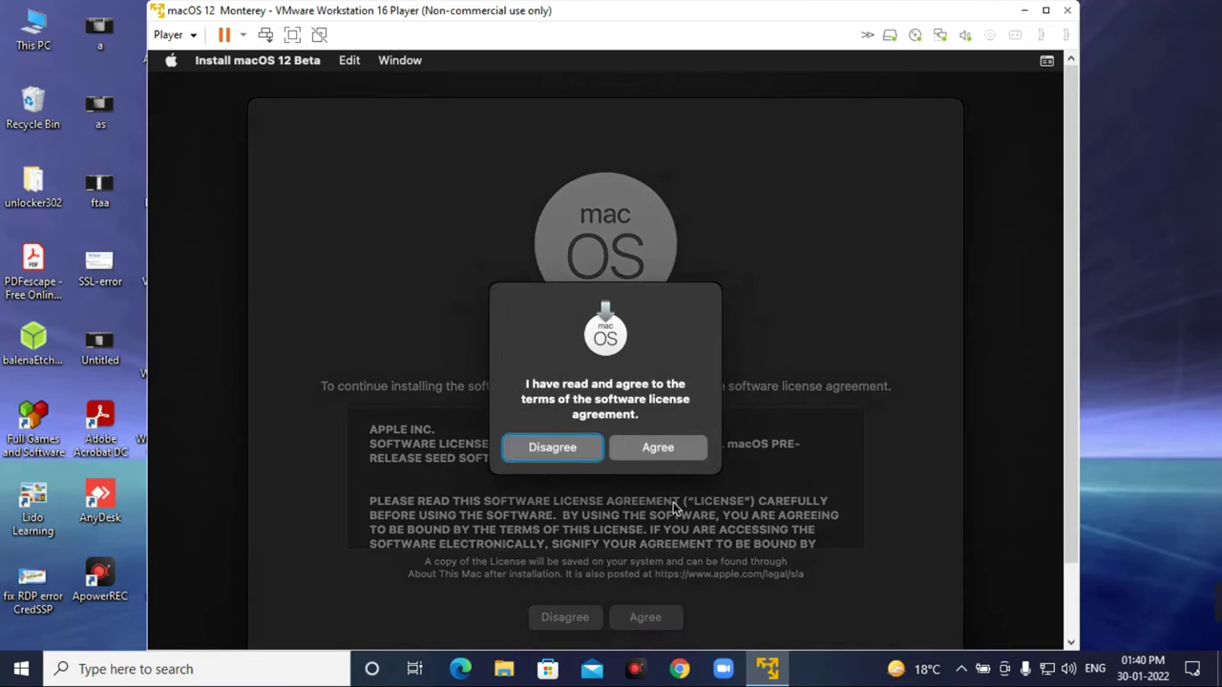
{"action": "left_click", "coordinate": [671, 448]}
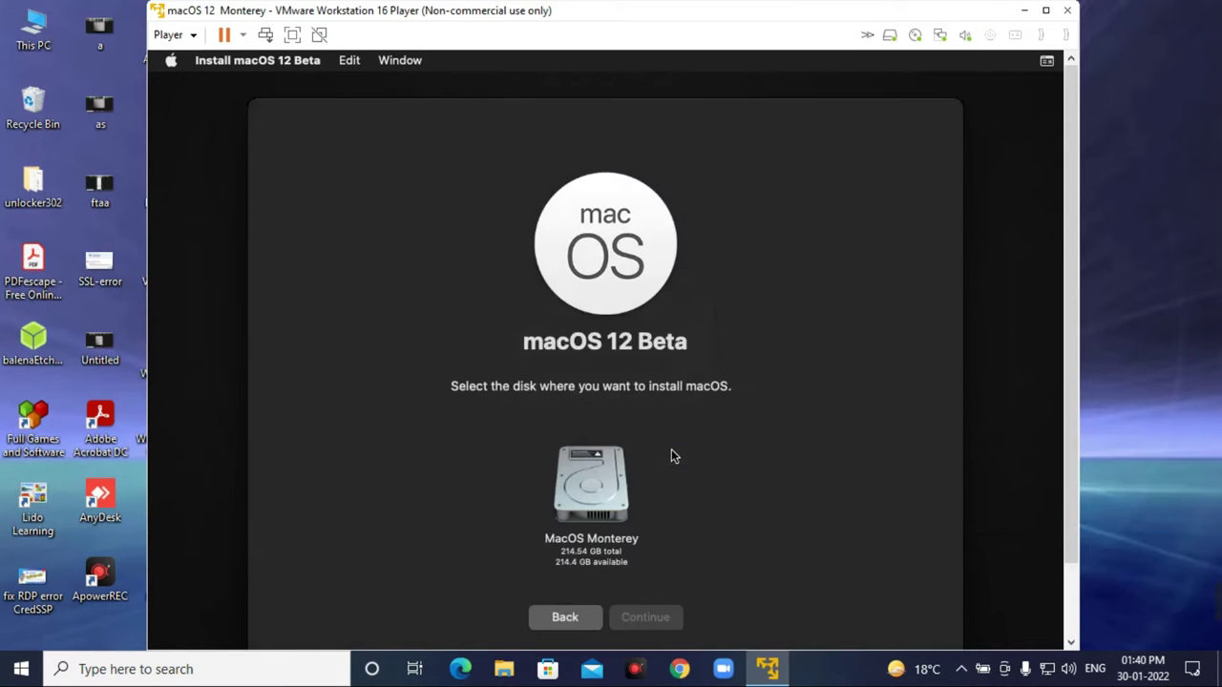
Step: Install macOS on the "MacOS Monterey" disk and postpone the VMware Tools installation reminder
{"action": "left_click", "coordinate": [592, 501]}
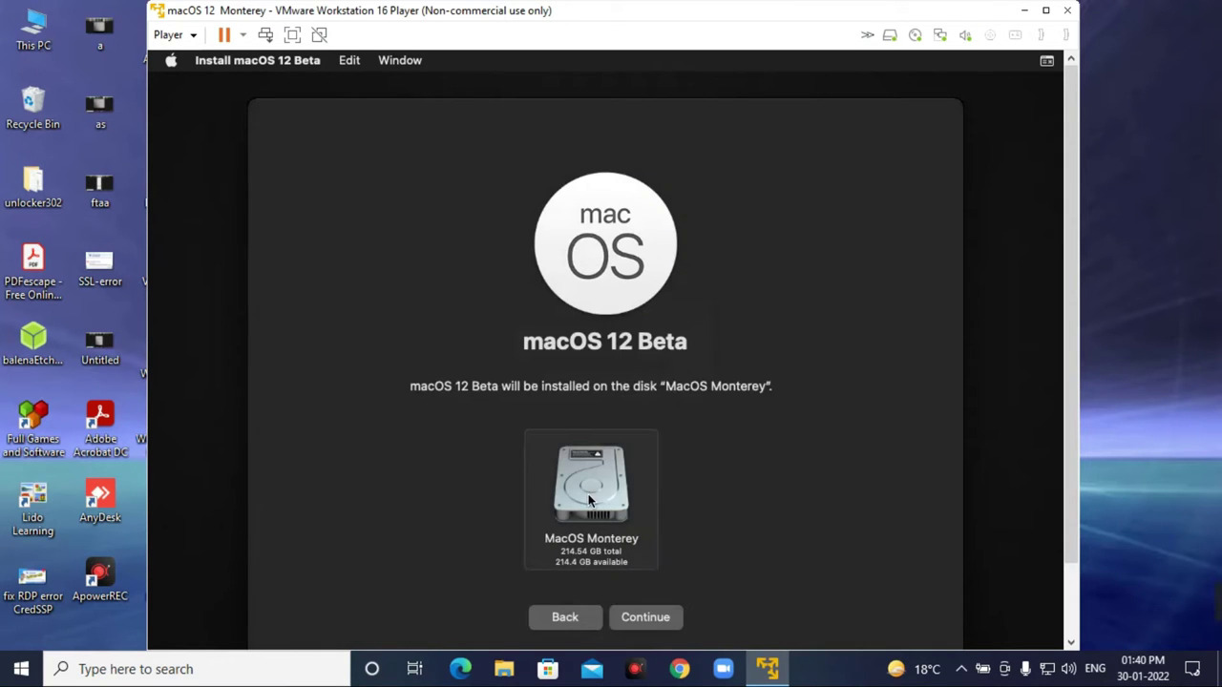
{"action": "left_click", "coordinate": [670, 614]}
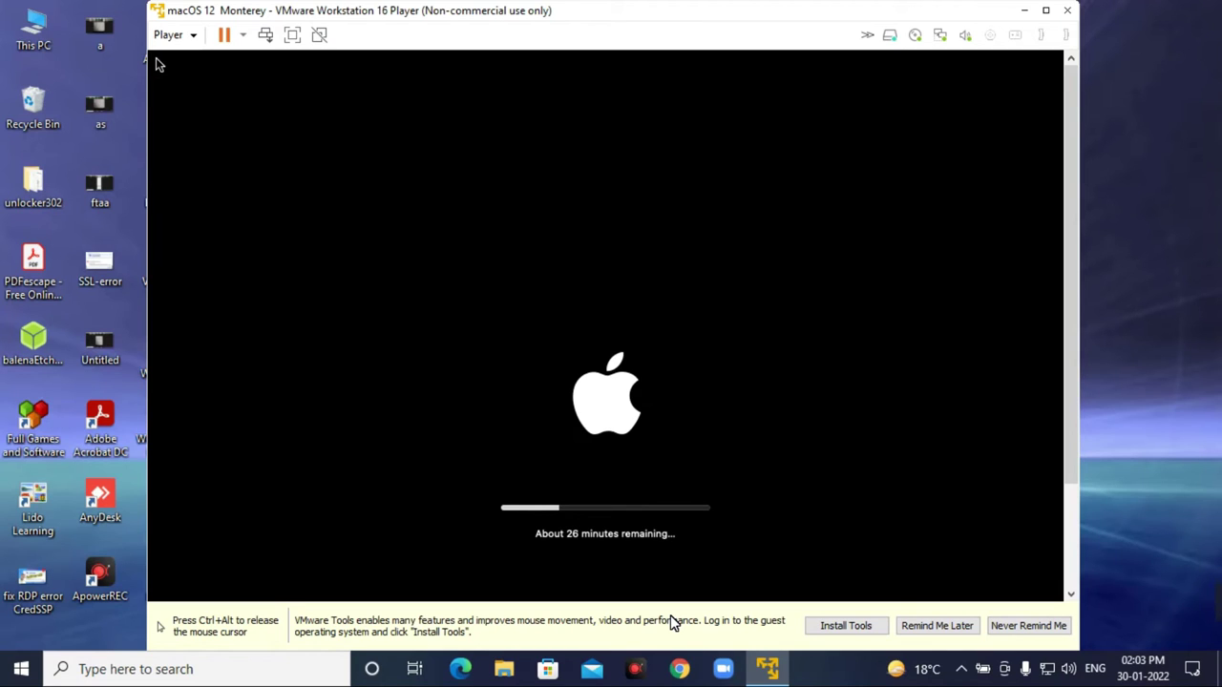
{"action": "left_click", "coordinate": [958, 629]}
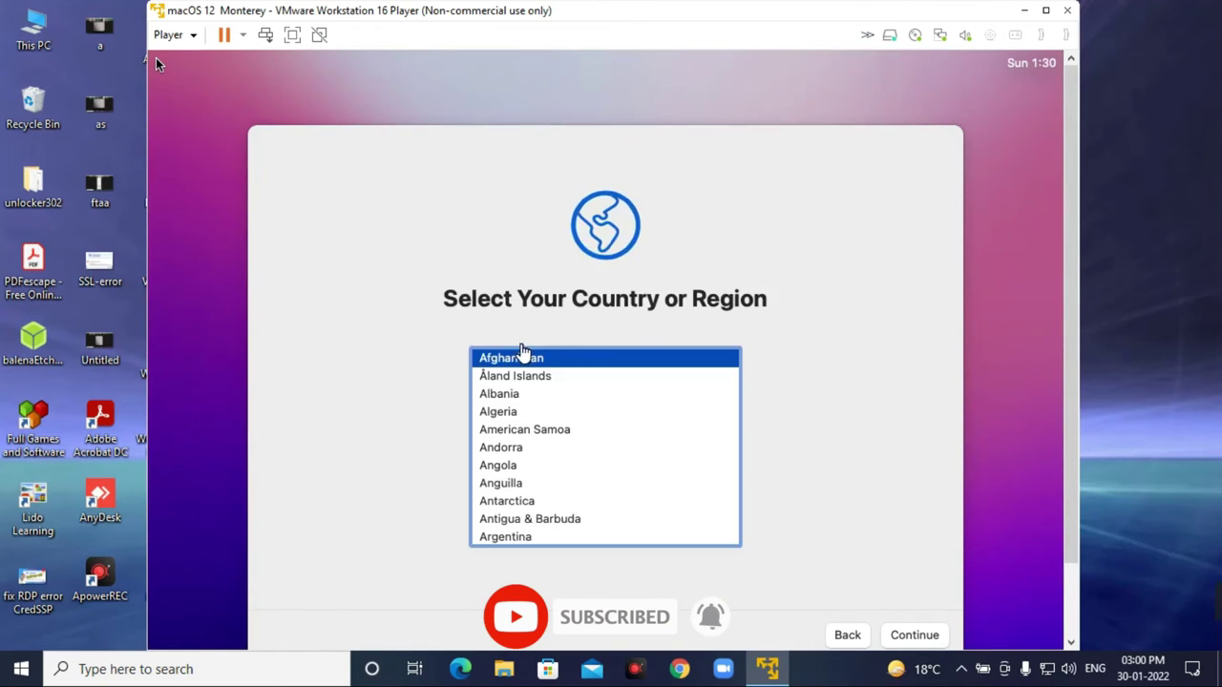
Step: Set the country or region to India, accept the suggested language settings, and skip the Accessibility setup
{"action": "type", "text": "in"}
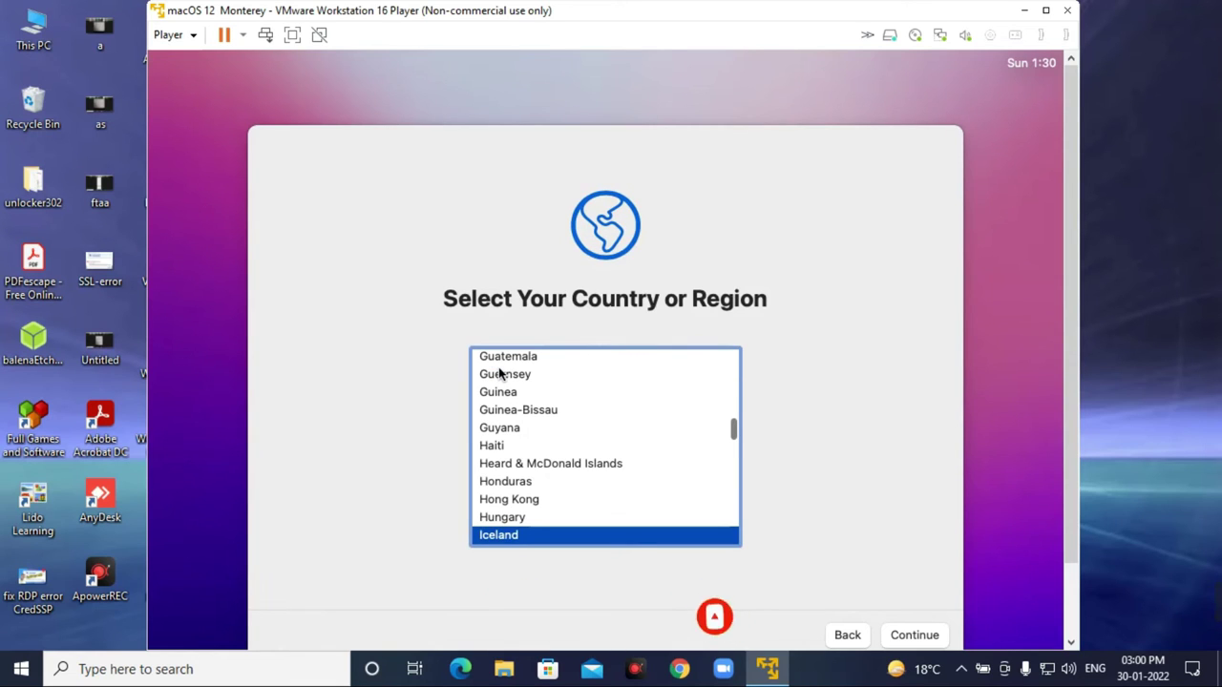
{"action": "left_click", "coordinate": [914, 635]}
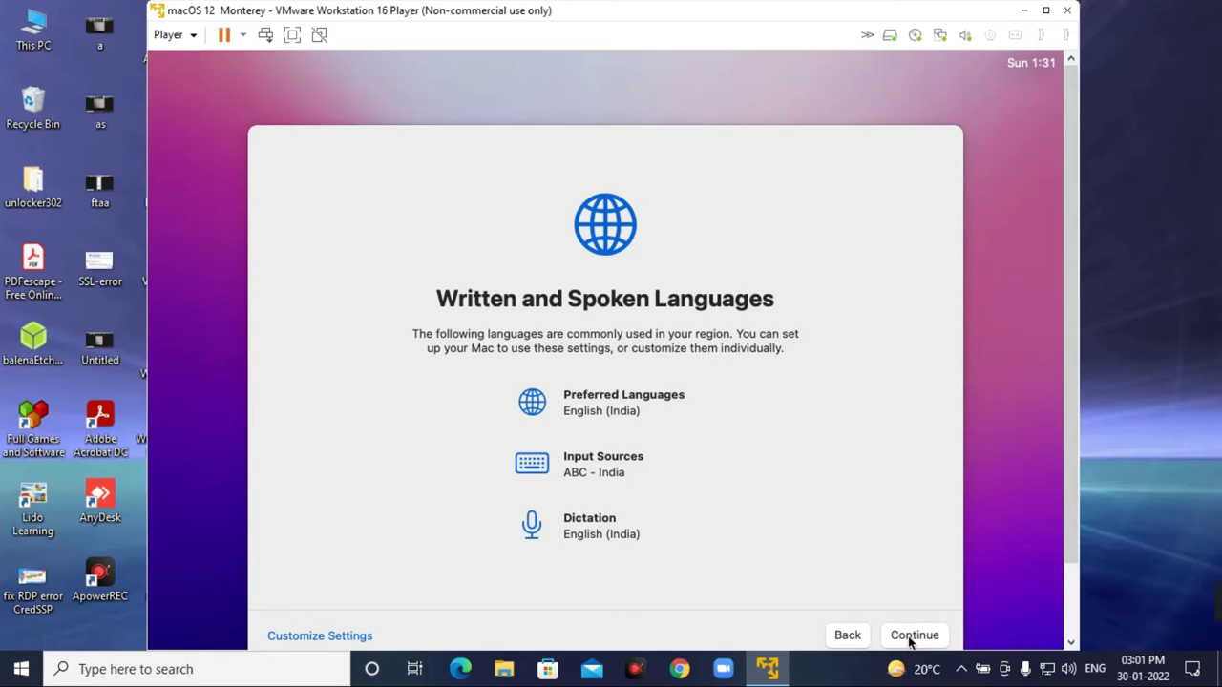
{"action": "left_click", "coordinate": [908, 636]}
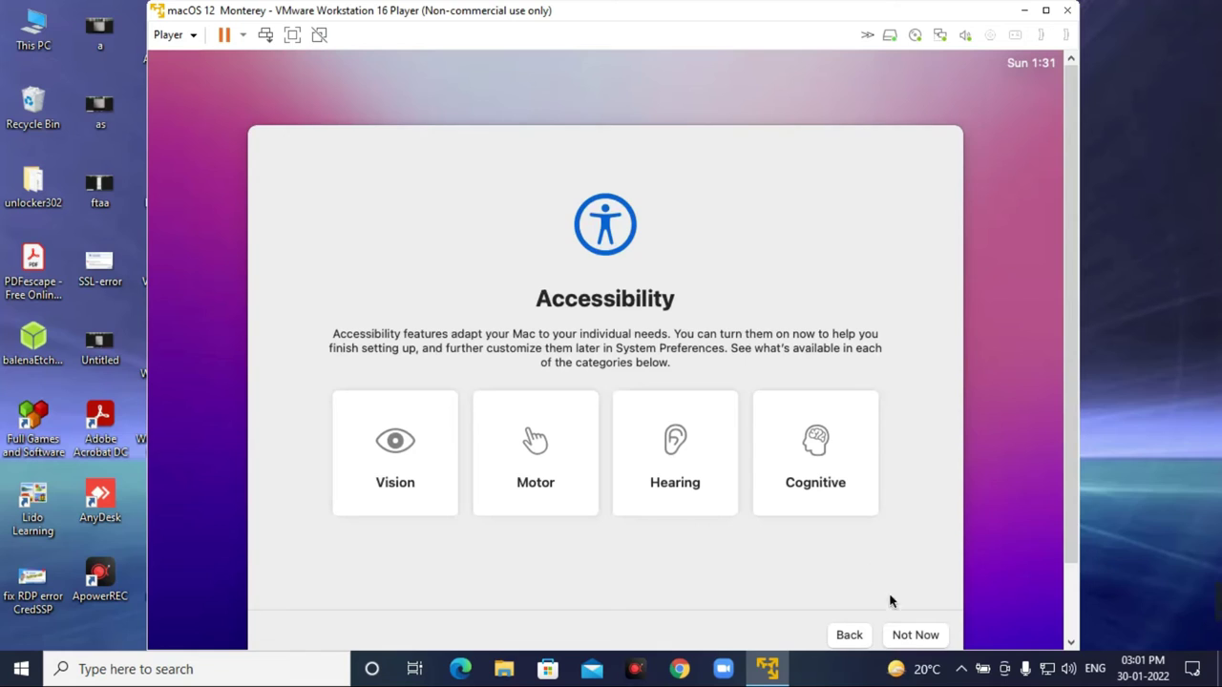
{"action": "left_click", "coordinate": [913, 637]}
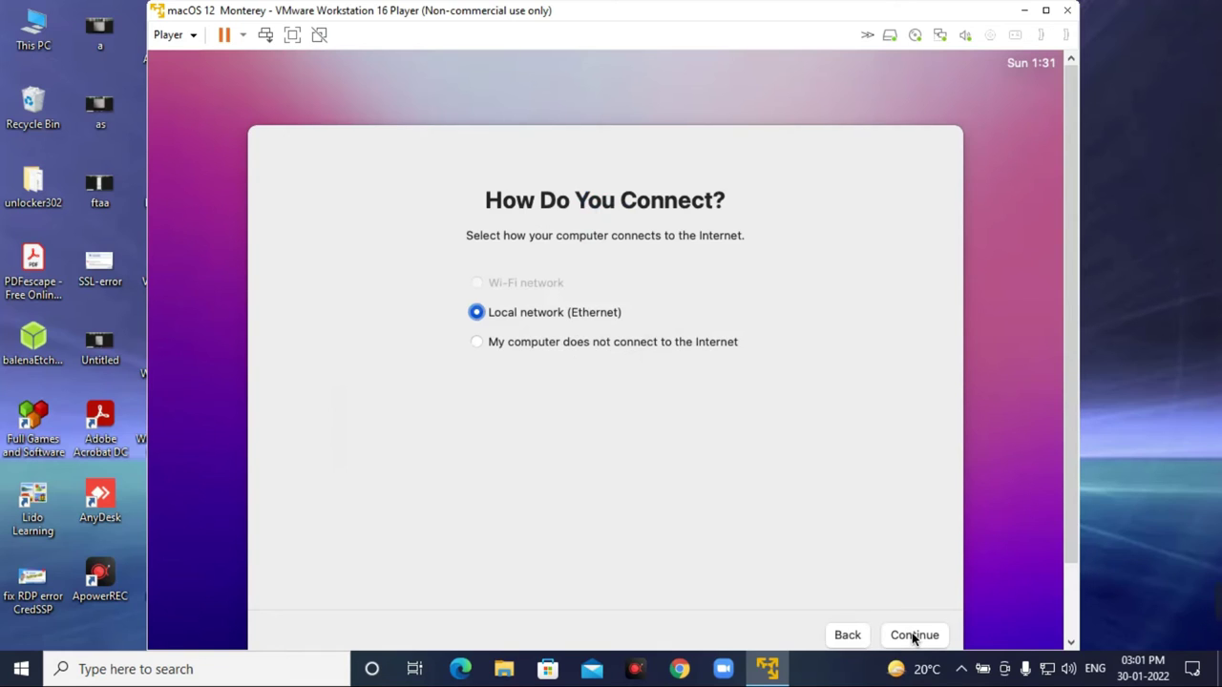
Step: Choose the local network (Ethernet) connection using DHCP and continue the setup without an Internet connection
{"action": "left_click", "coordinate": [914, 637]}
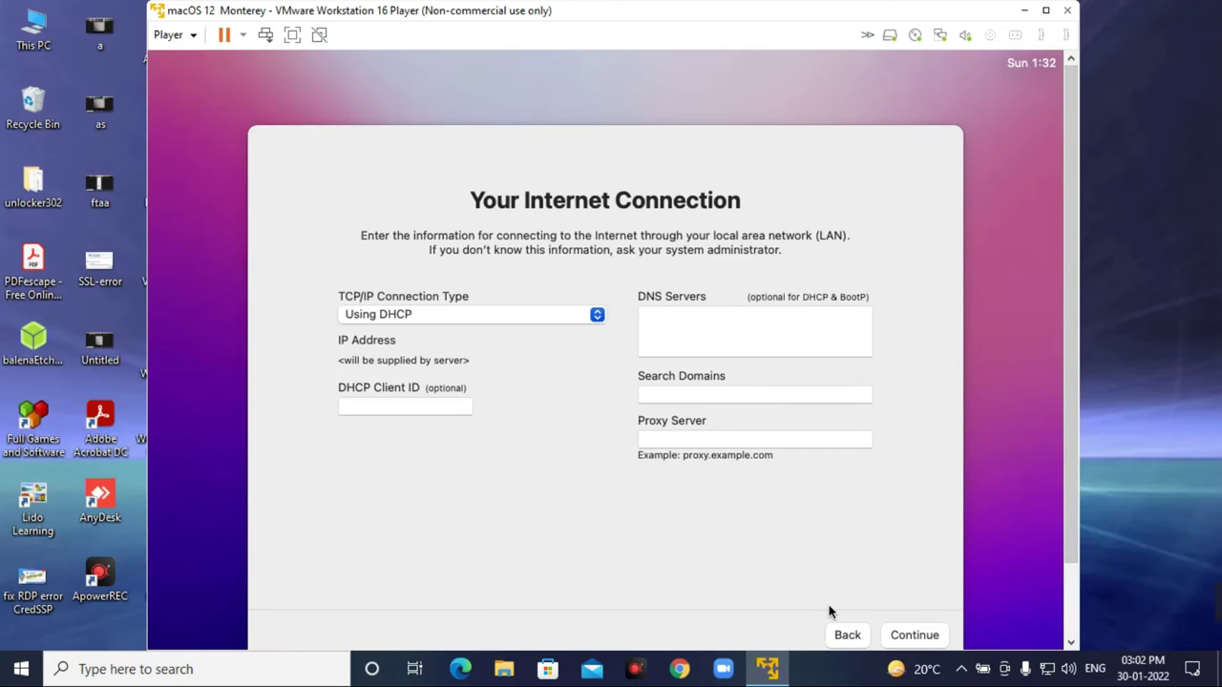
{"action": "left_click", "coordinate": [915, 636]}
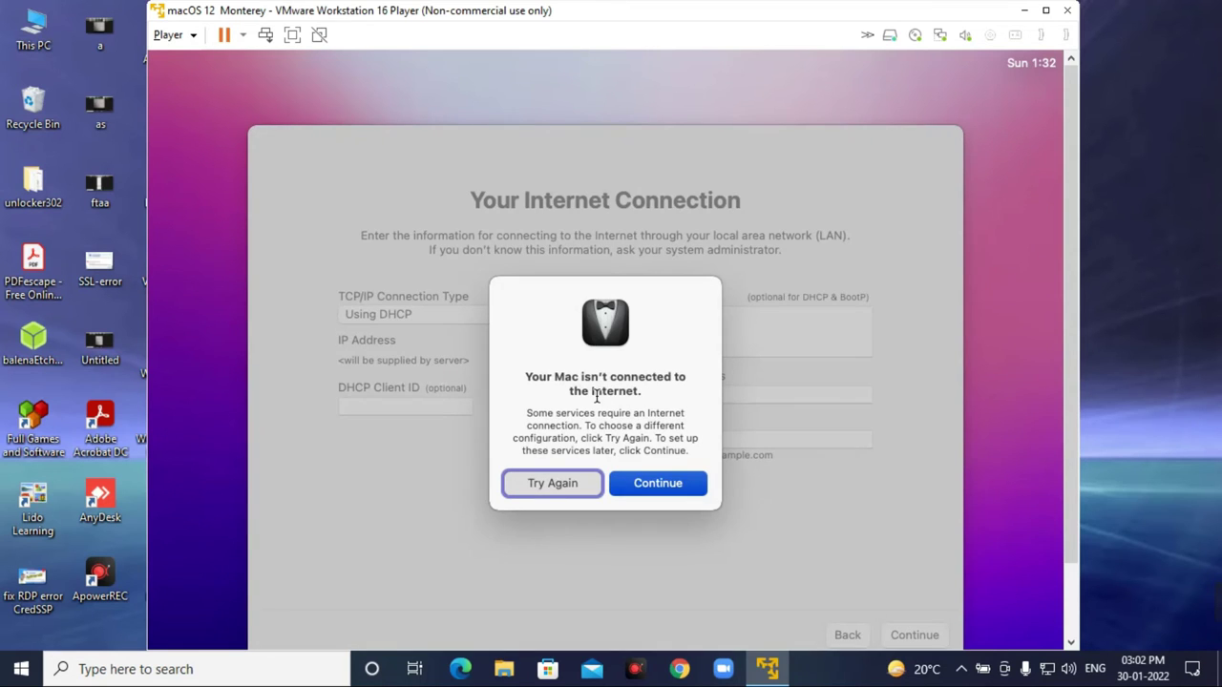
{"action": "left_click", "coordinate": [655, 485]}
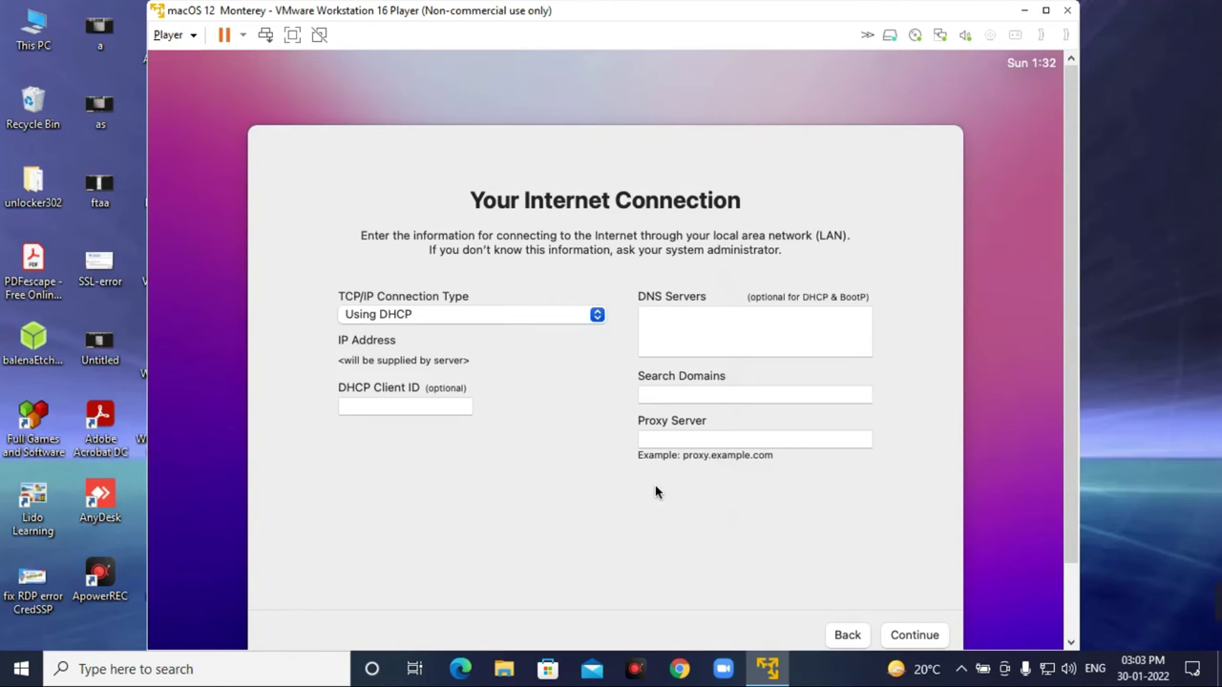
{"action": "left_click", "coordinate": [907, 639]}
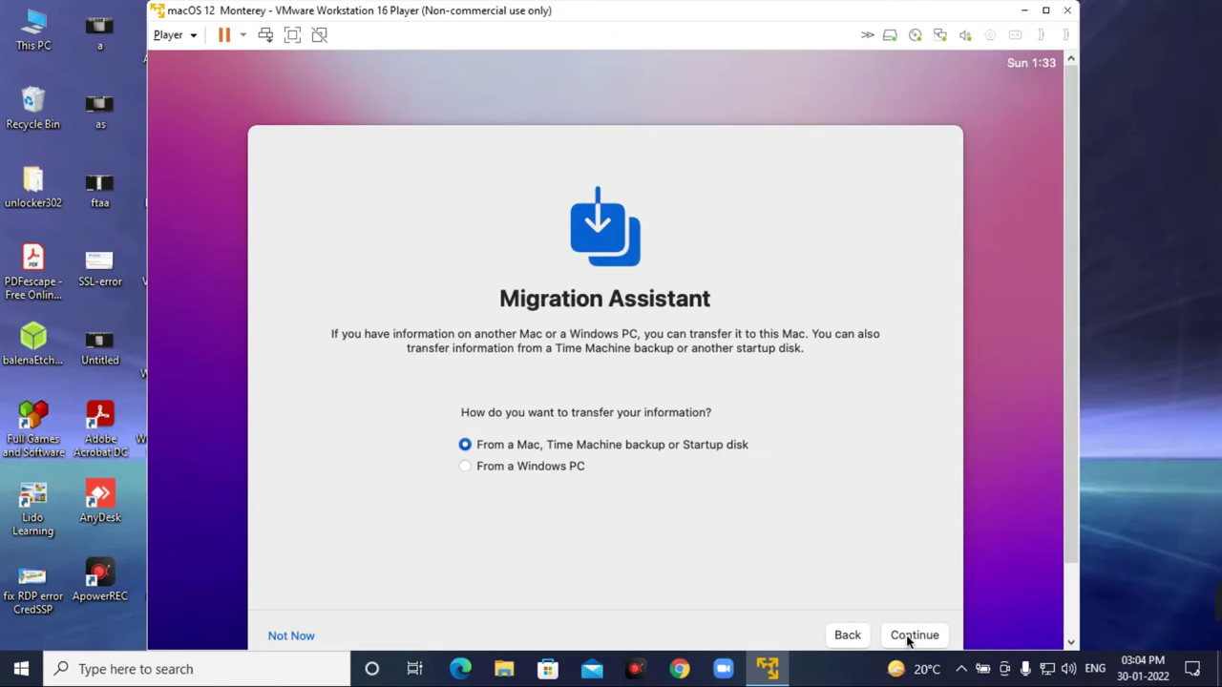
Step: Skip Migration Assistant and agree to the macOS Terms and Conditions
{"action": "left_click", "coordinate": [296, 637]}
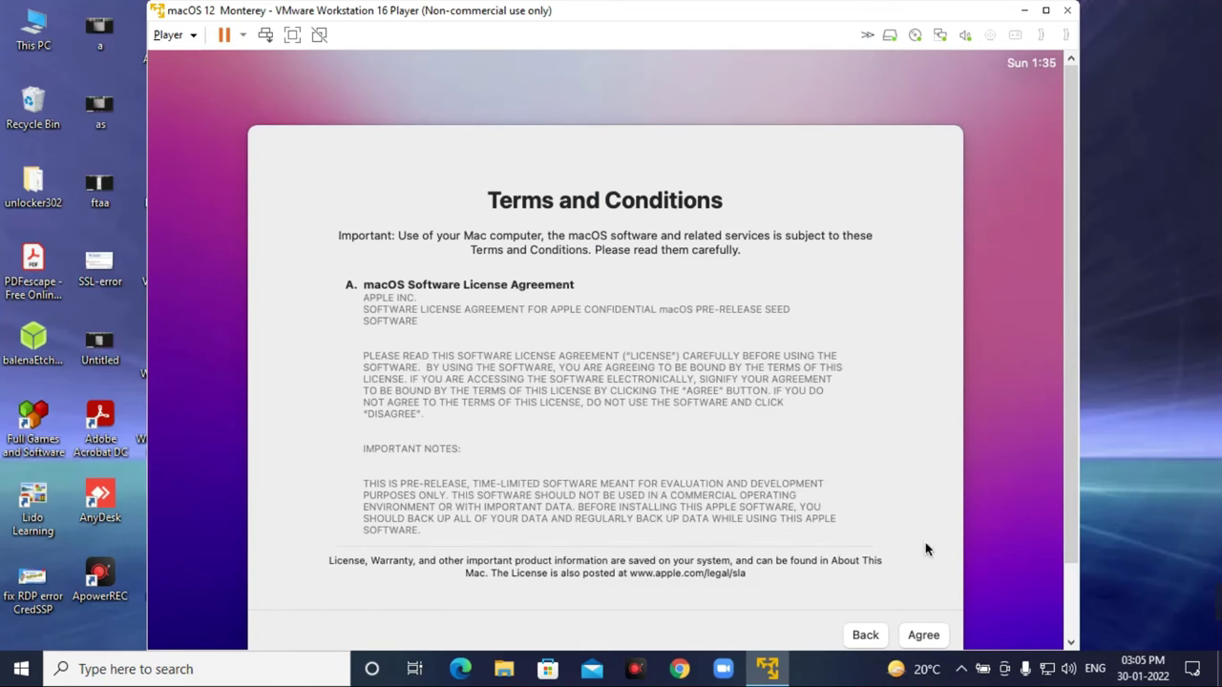
{"action": "left_click", "coordinate": [930, 636]}
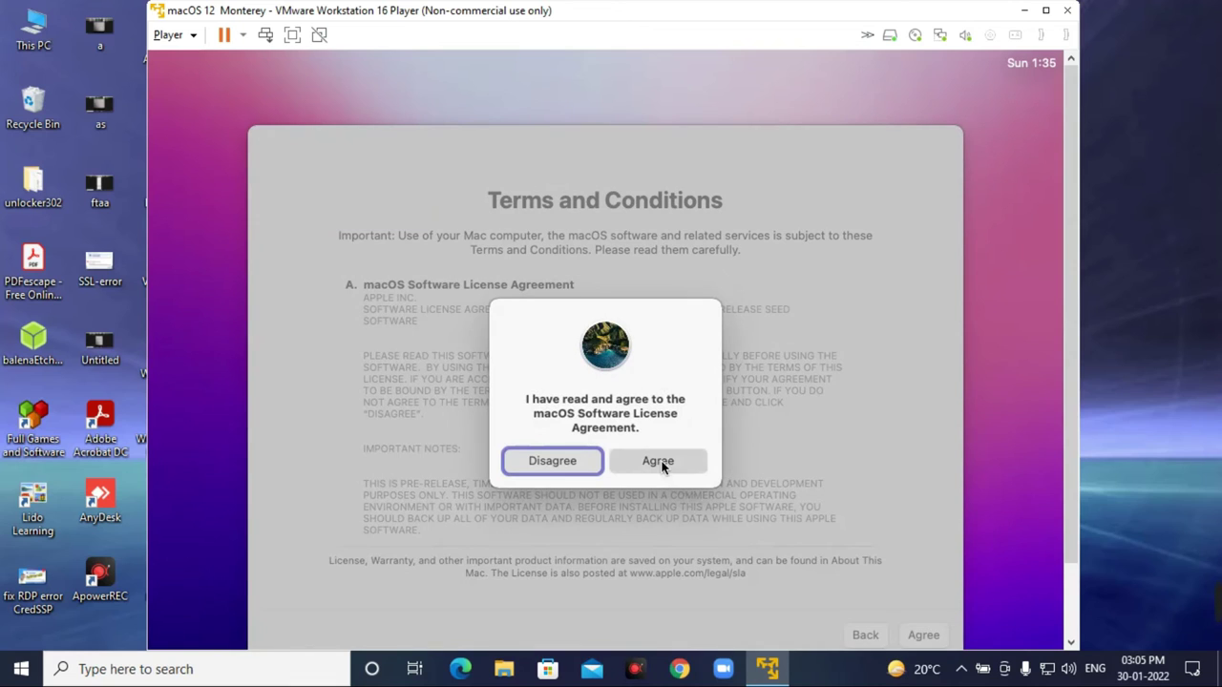
{"action": "left_click", "coordinate": [659, 462]}
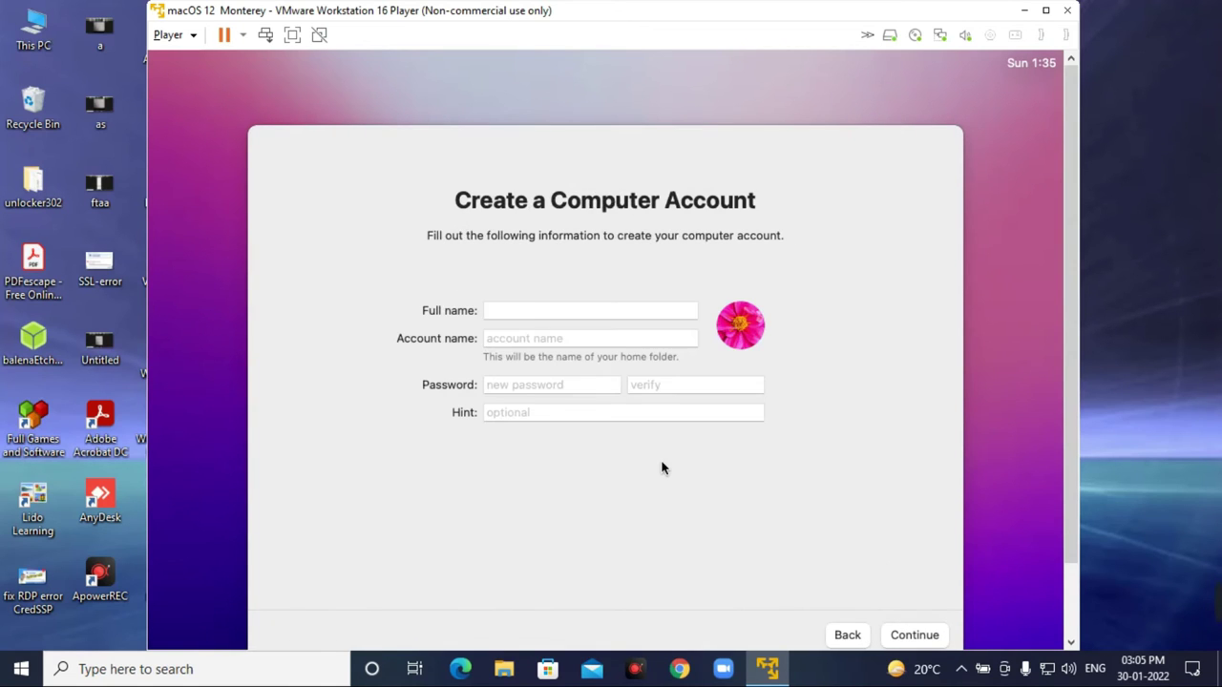
Step: Enter the full name for the new computer account and let the account name fill in from it
{"action": "type", "text": "N"}
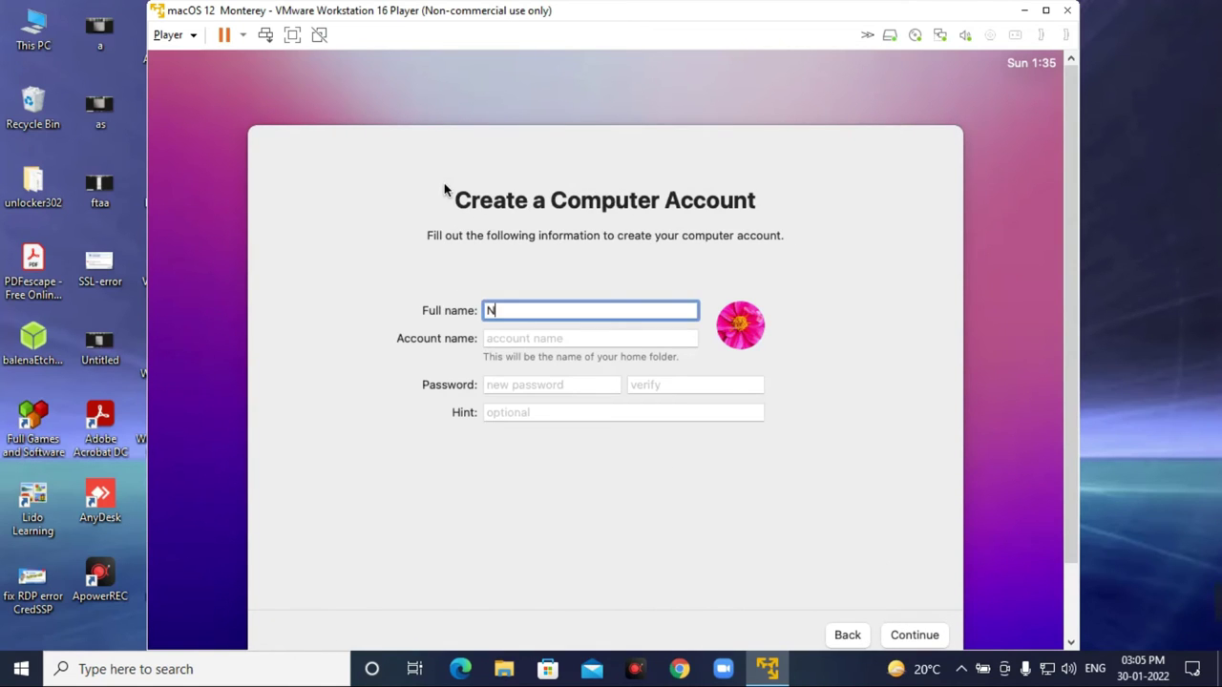
{"action": "type", "text": "ischal tech support"}
{"action": "left_click", "coordinate": [611, 336]}
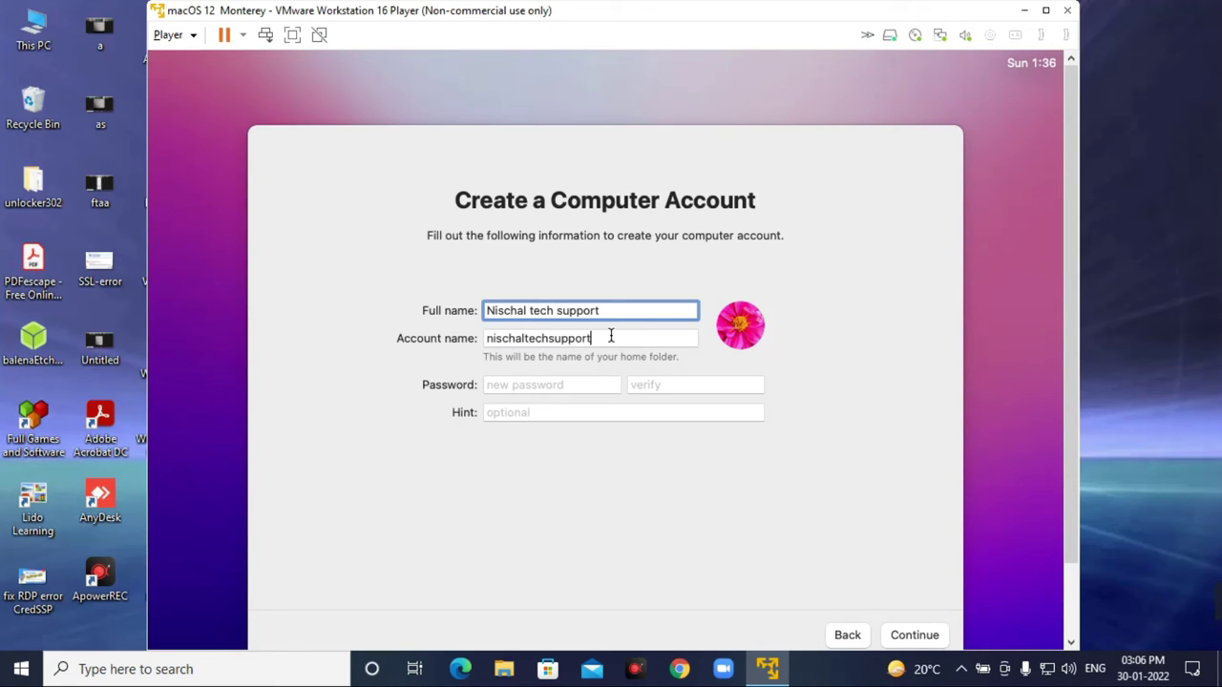
Step: Enter and verify the account password, leave the hint empty, and create the computer account
{"action": "left_click", "coordinate": [497, 391]}
{"action": "type", "text": "••"}
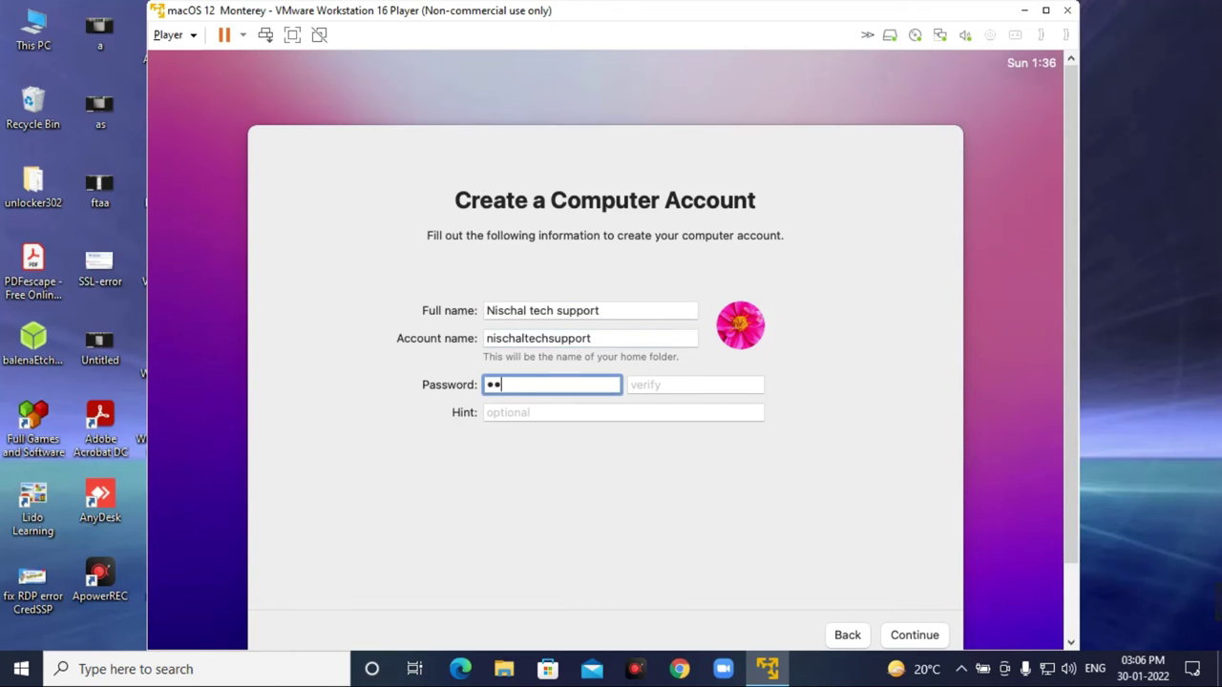
{"action": "type", "text": "••••••••"}
{"action": "left_click", "coordinate": [695, 385]}
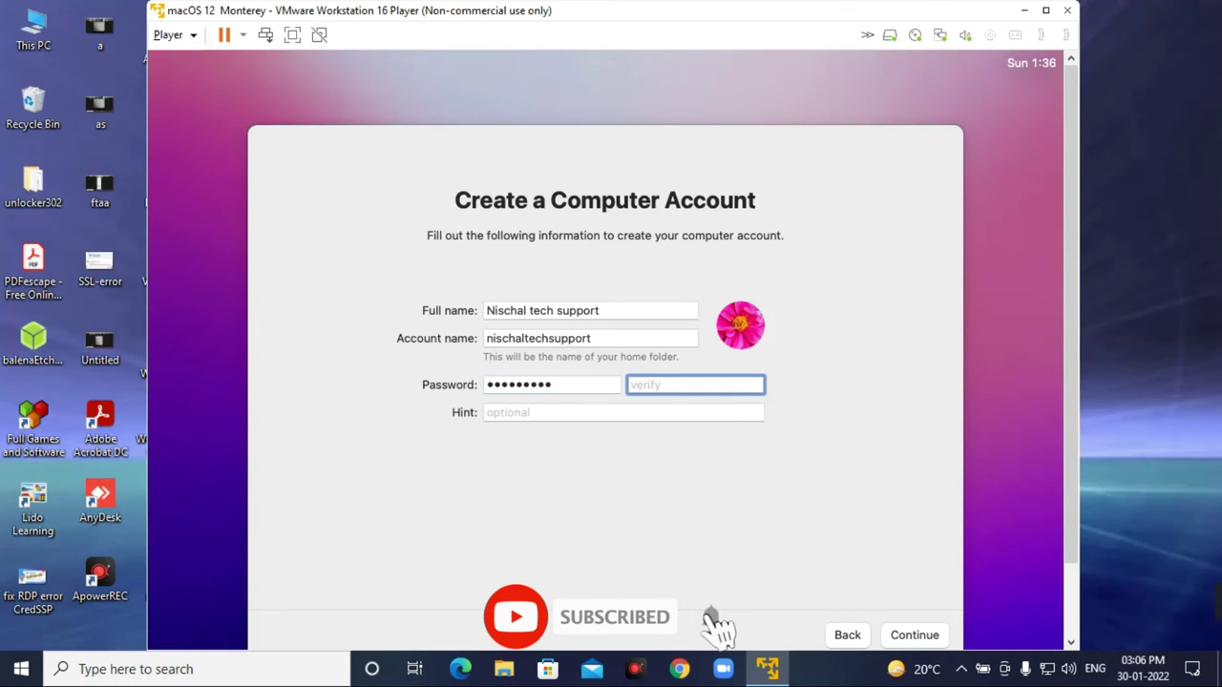
{"action": "type", "text": "••••••••••"}
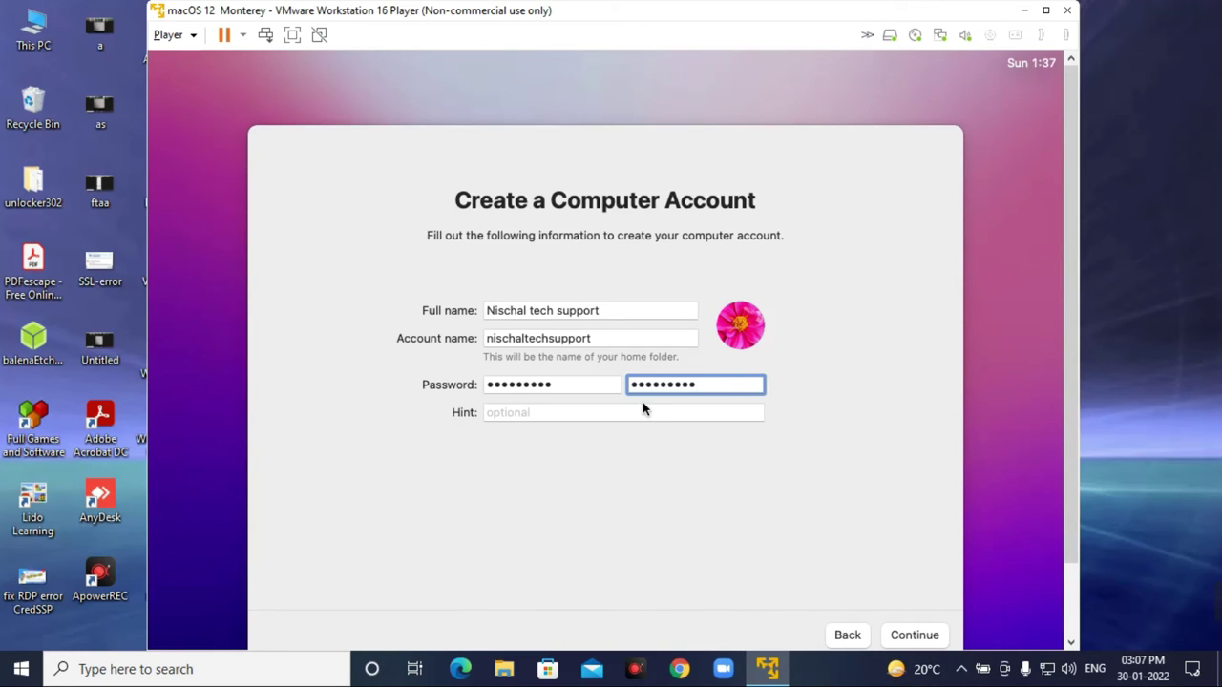
{"action": "left_click", "coordinate": [912, 632]}
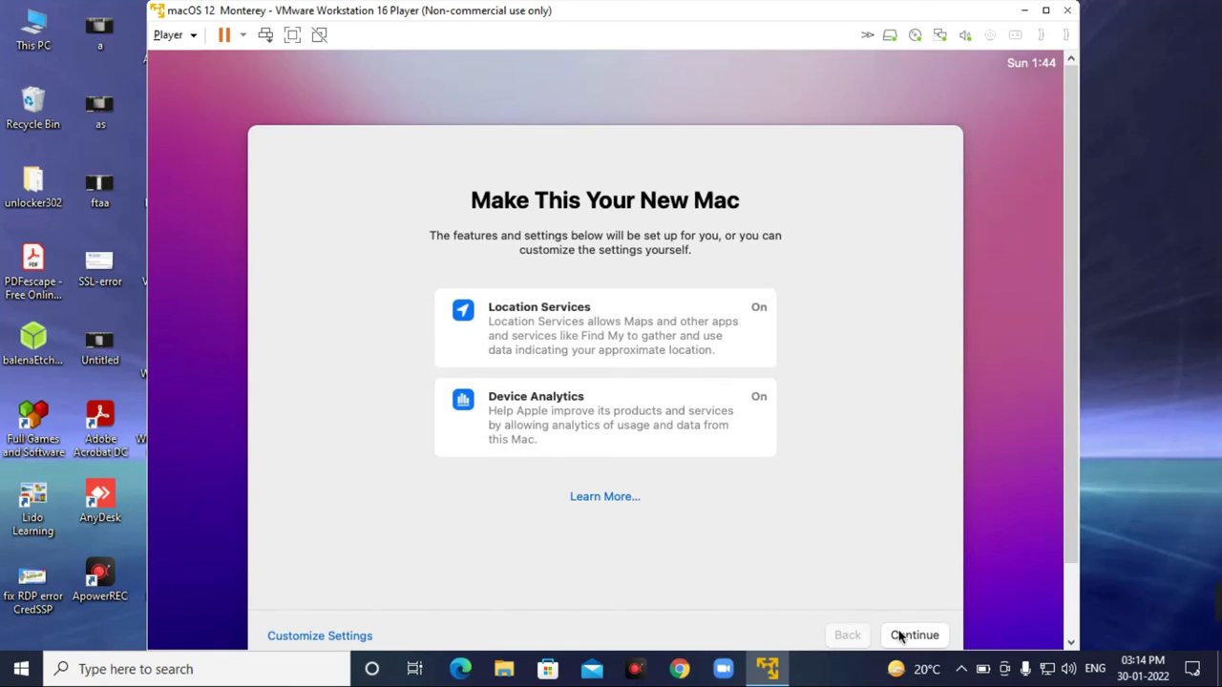
Step: Accept the default Location Services and Device Analytics settings and postpone the Screen Time setup
{"action": "left_click", "coordinate": [899, 636]}
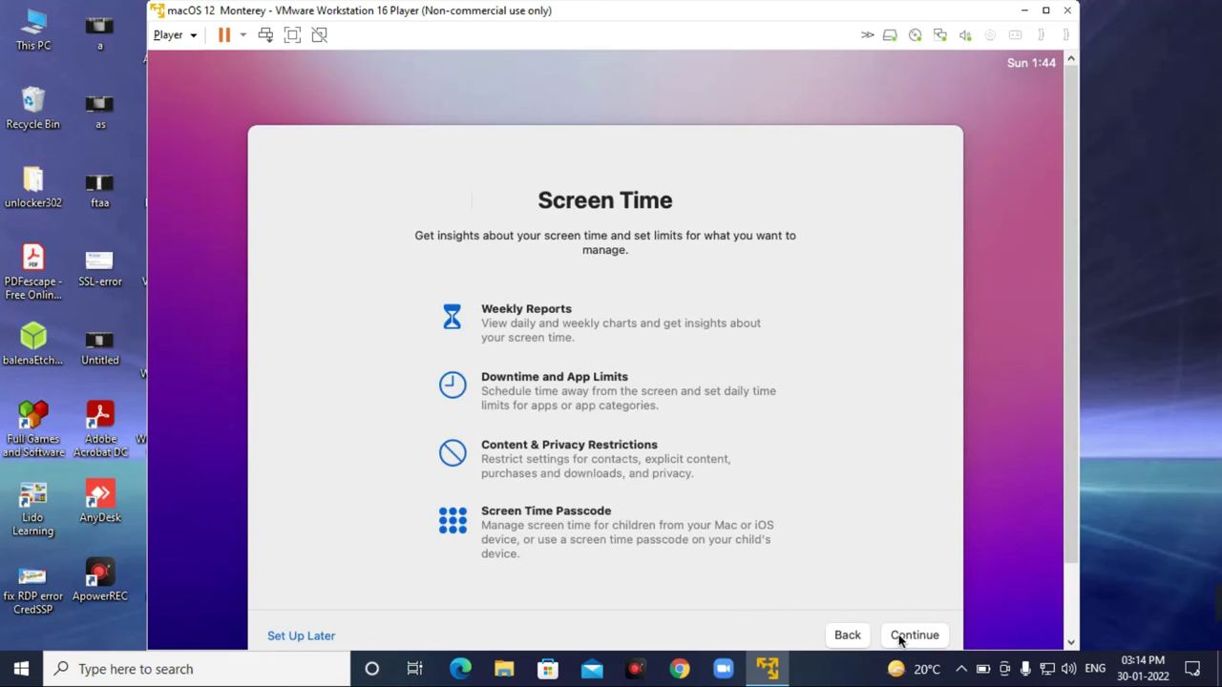
{"action": "left_click", "coordinate": [309, 637]}
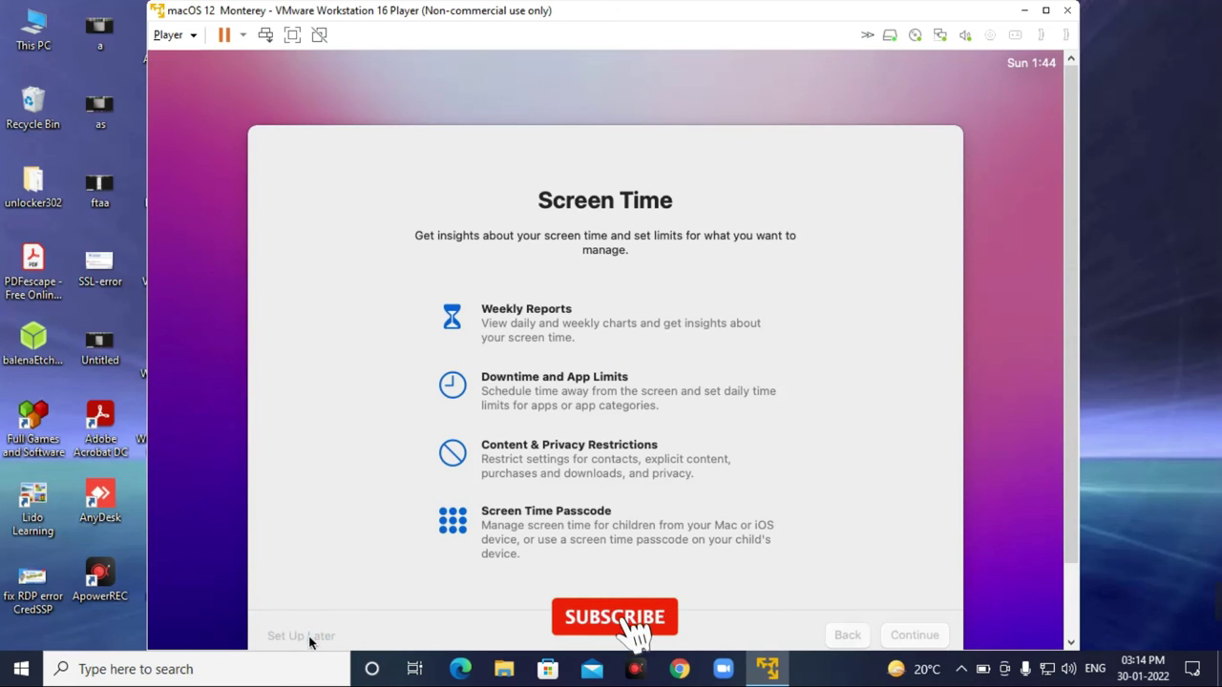